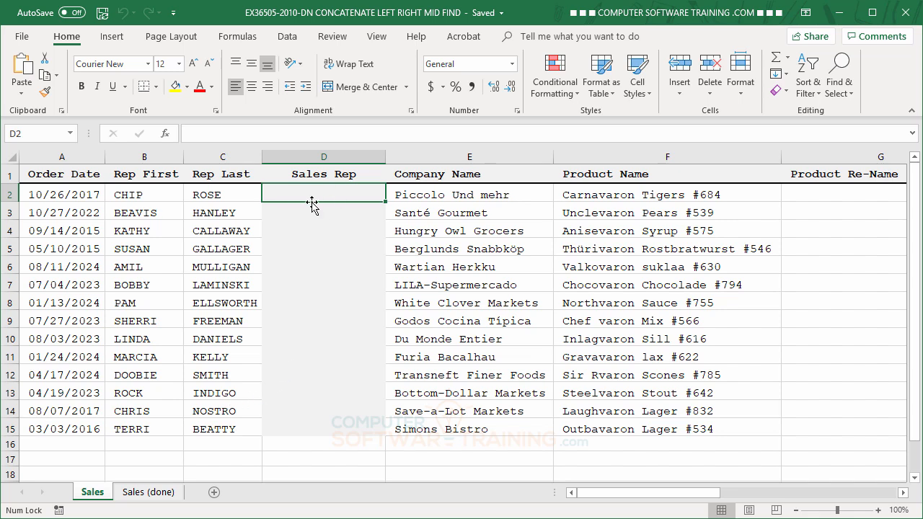
# Enter the formula =CONCAT(C2,", ",B2) in D2 to join the rep's last and first names, separated by a comma and space.
pyautogui.write('=c')
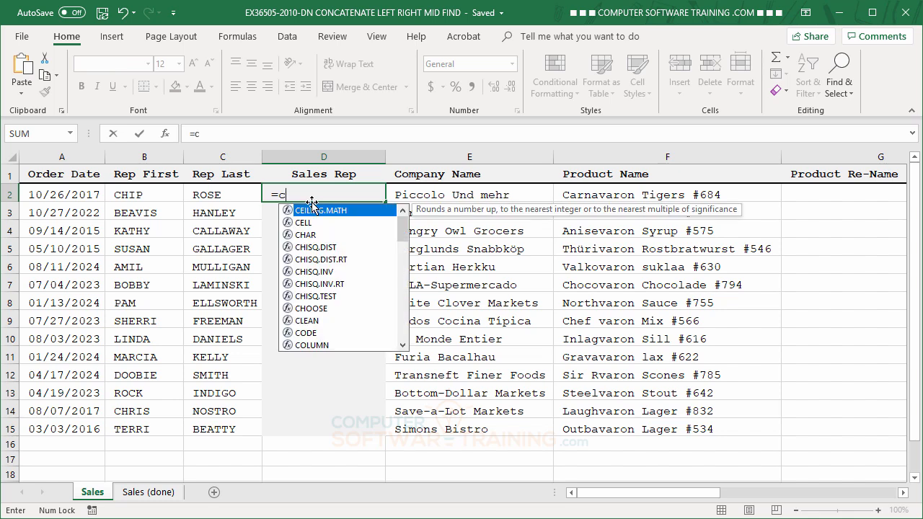
pyautogui.write('on')
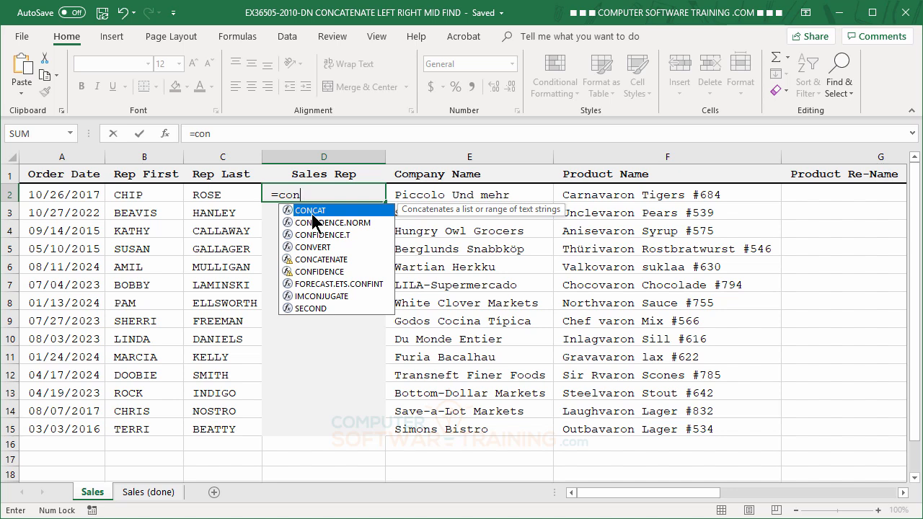
pyautogui.doubleClick(297, 211)
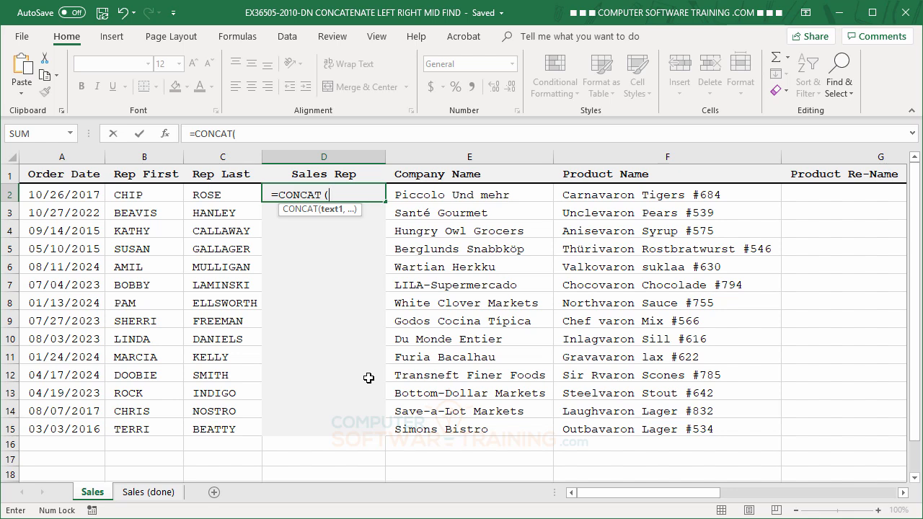
pyautogui.click(221, 195)
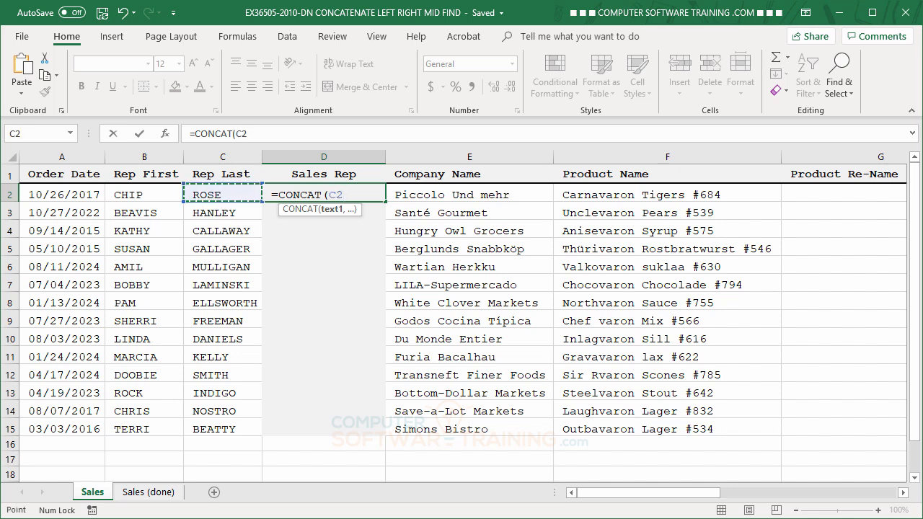
pyautogui.write(',')
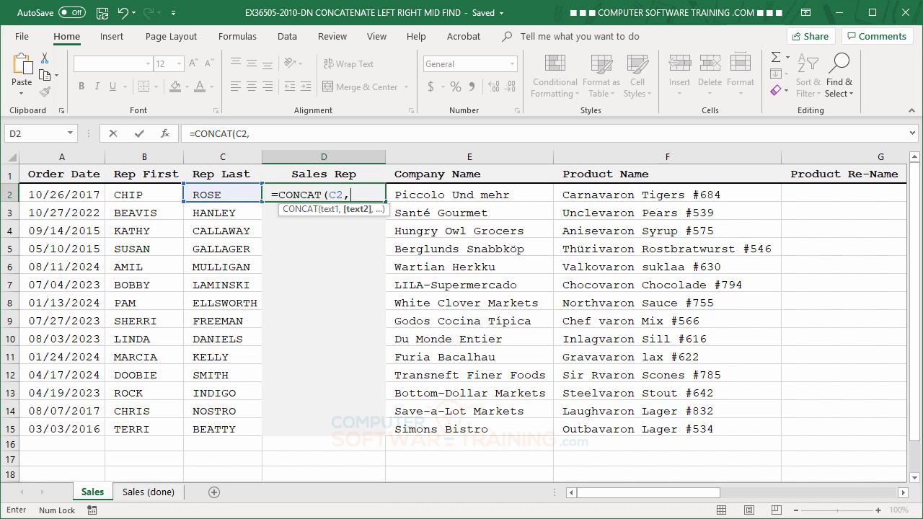
pyautogui.write('", ",')
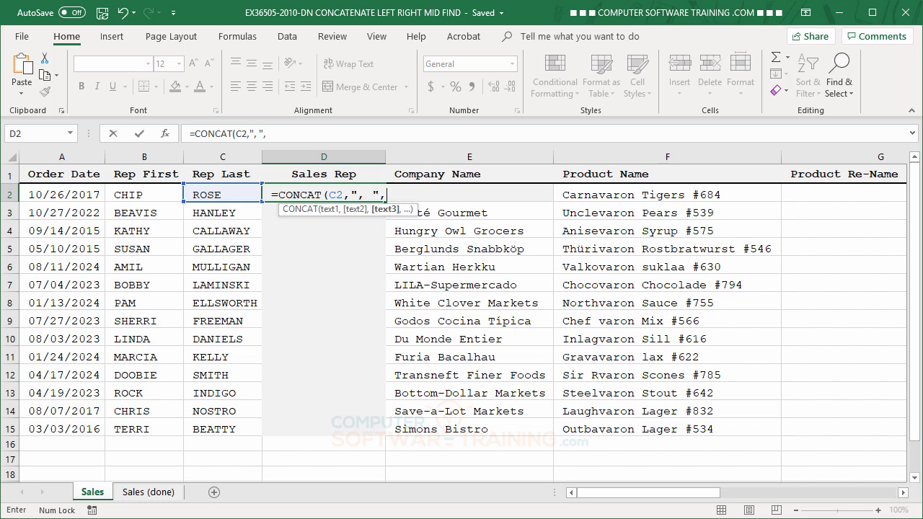
pyautogui.click(134, 197)
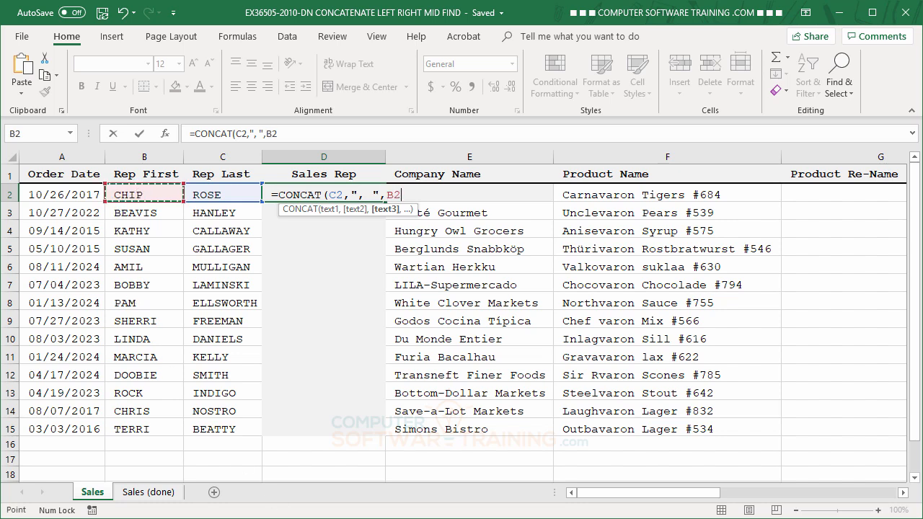
pyautogui.press('Return')
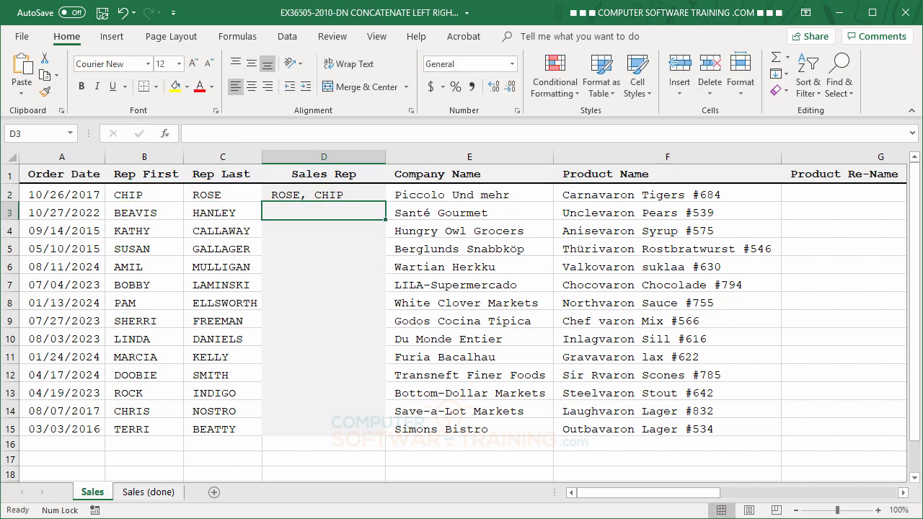
# Fill the Sales Rep formula from D2 down the column and clear the surplus formula in D16.
pyautogui.click(329, 193)
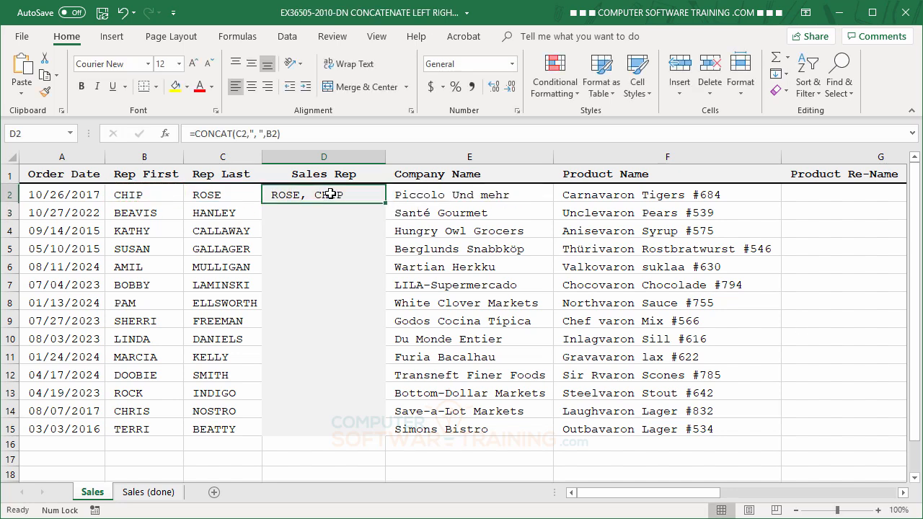
pyautogui.doubleClick(383, 203)
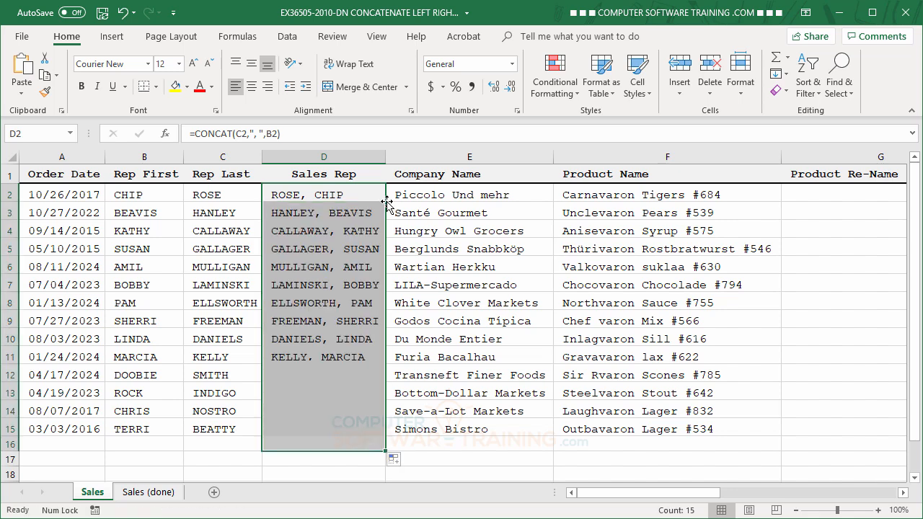
pyautogui.click(313, 448)
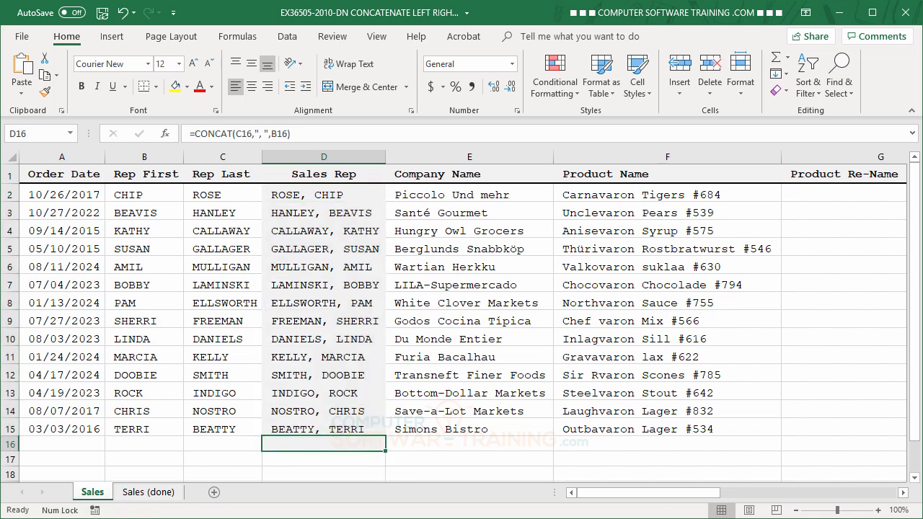
pyautogui.press('Delete')
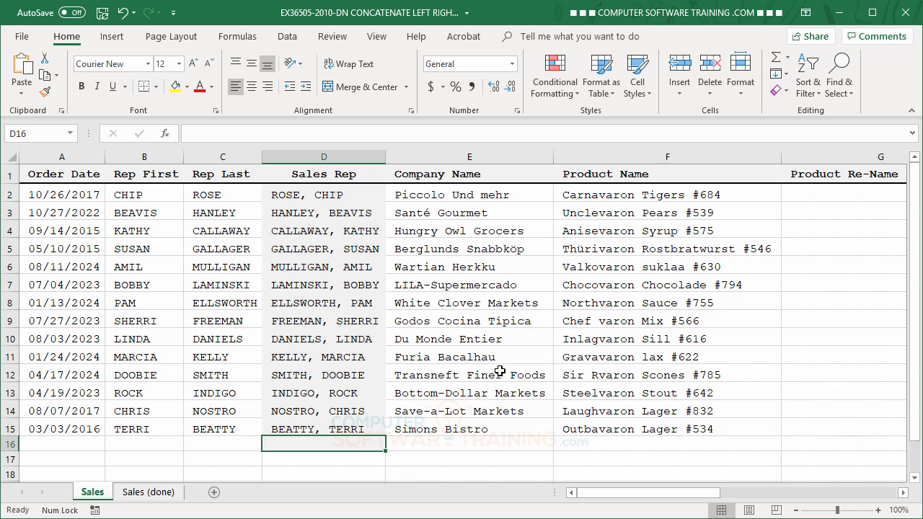
pyautogui.click(310, 196)
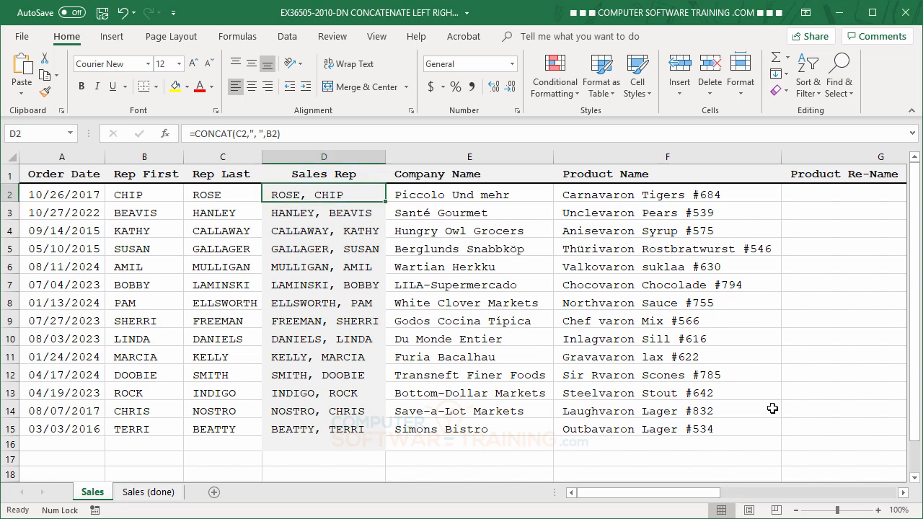
# Begin a MID formula in G2 under Product Re-Name, with F2 as the text and 1 as the start number.
pyautogui.click(904, 493)
pyautogui.click(904, 494)
pyautogui.click(904, 494)
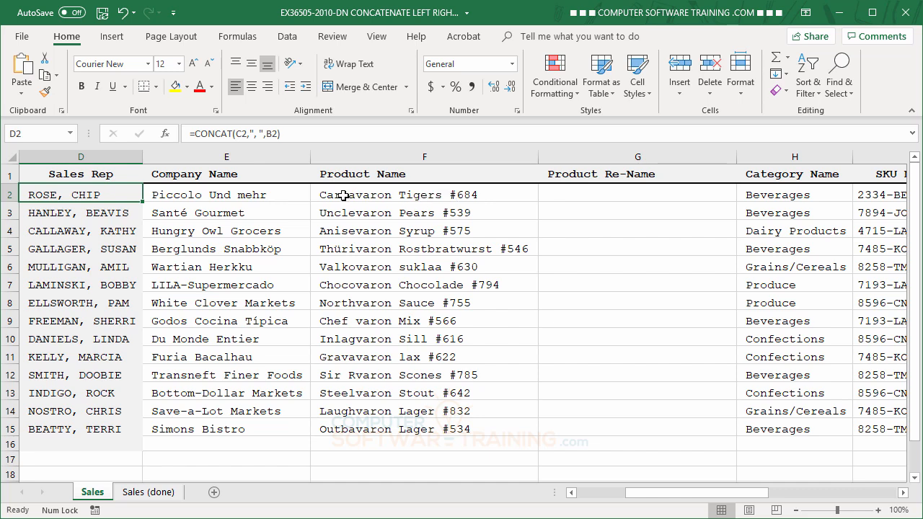
pyautogui.click(567, 192)
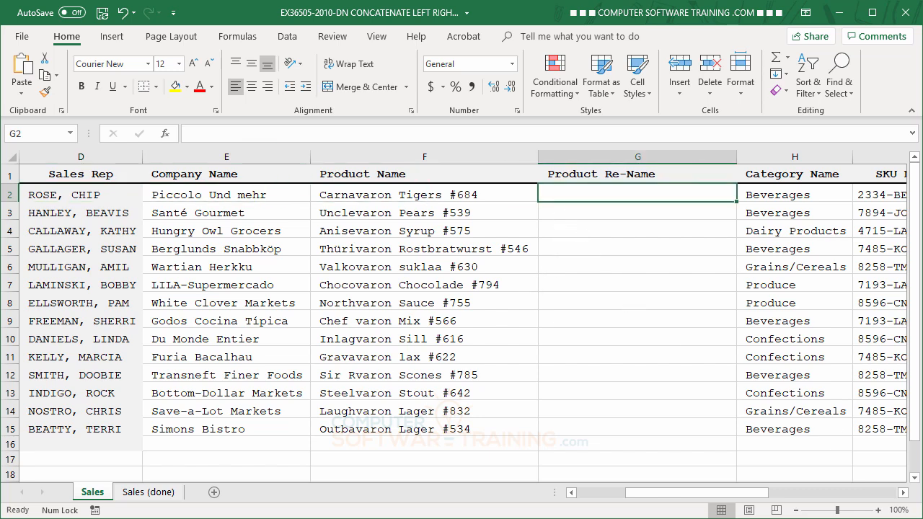
pyautogui.write('=mi')
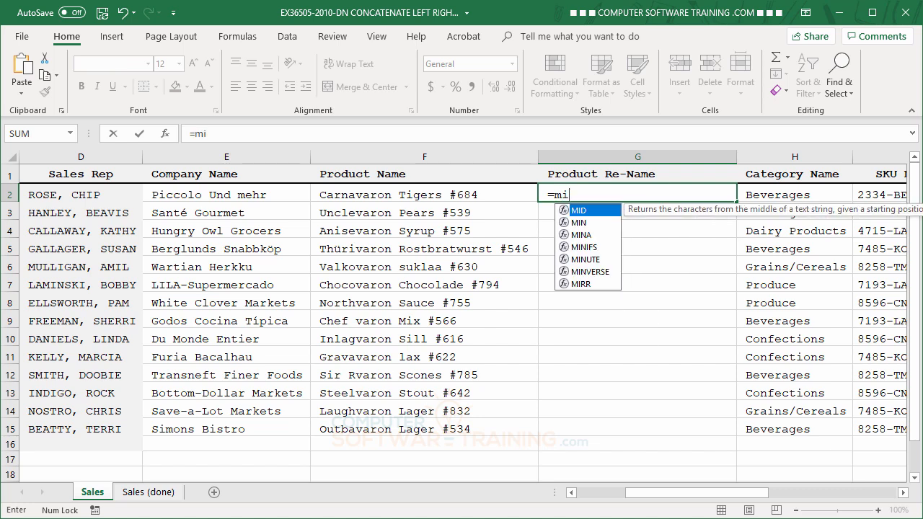
pyautogui.doubleClick(582, 210)
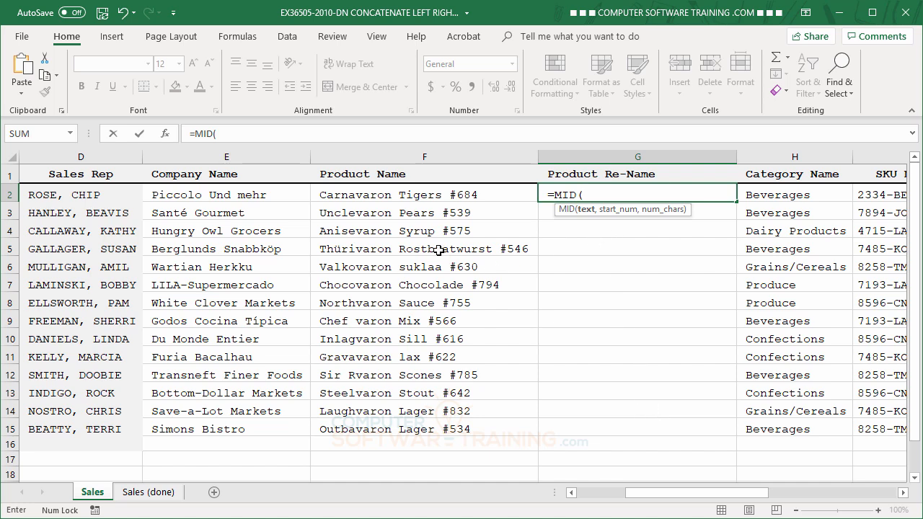
pyautogui.click(376, 195)
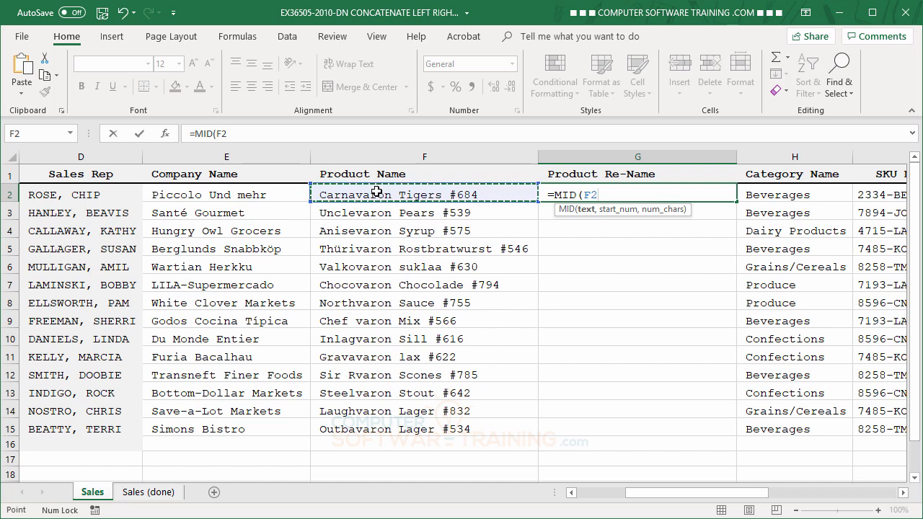
pyautogui.write(',')
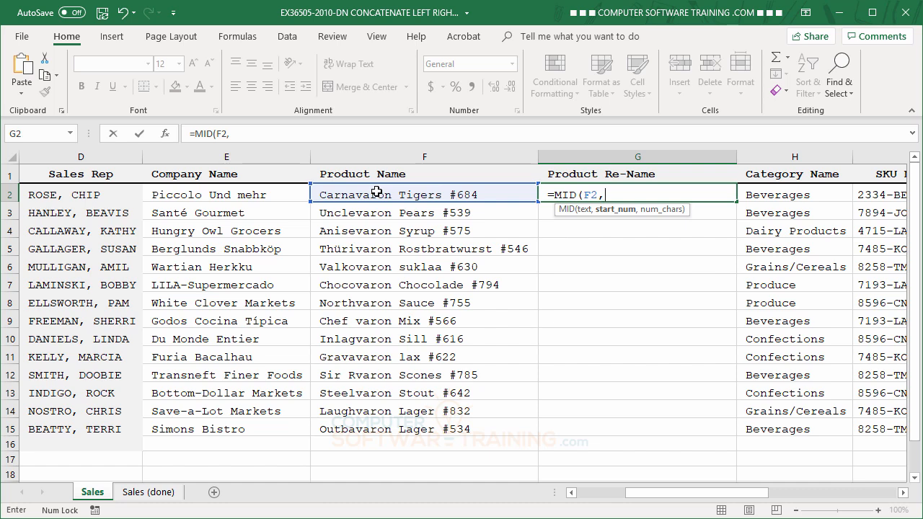
pyautogui.write('1')
pyautogui.write(',')
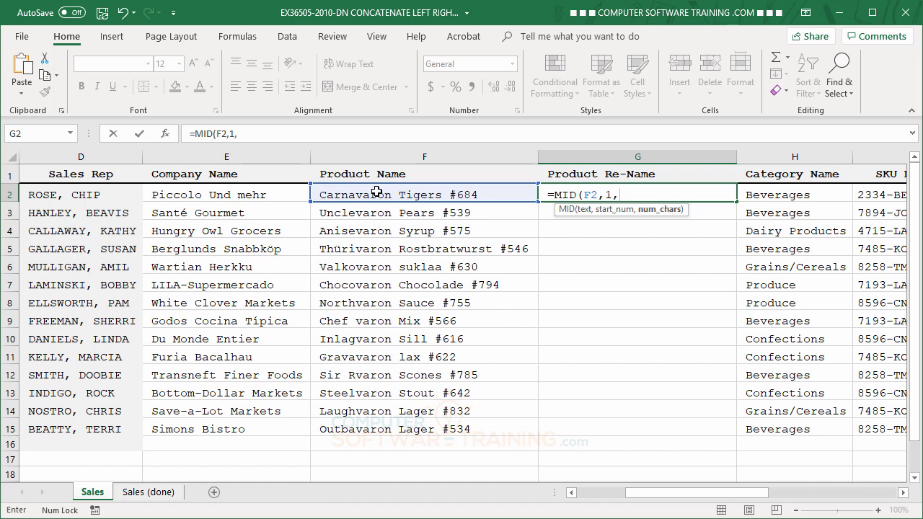
# Complete the MID formula in G2 with FIND(" #",F2,1) as the number of characters and enter it.
pyautogui.write('fi')
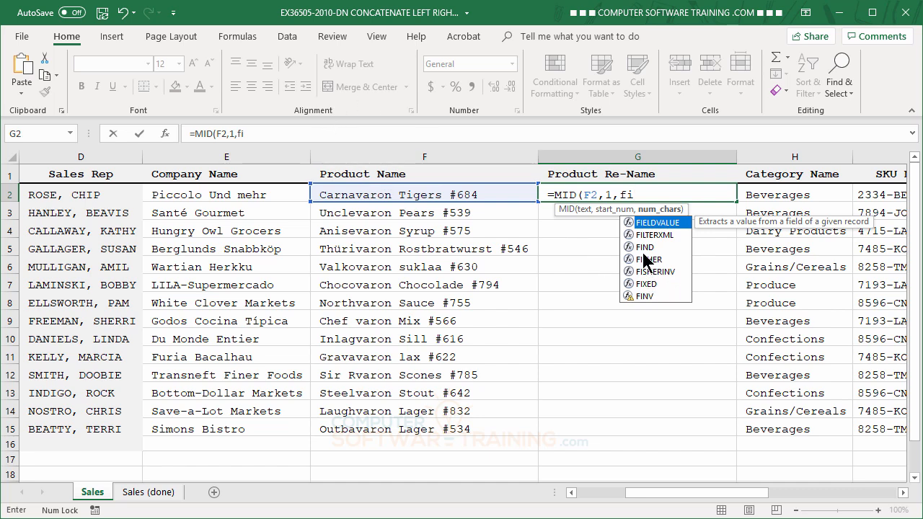
pyautogui.doubleClick(641, 247)
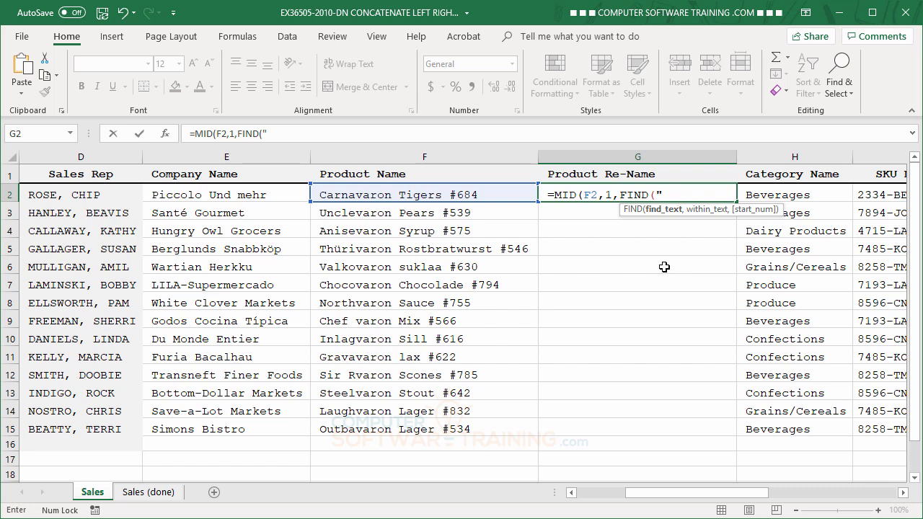
pyautogui.write('#')
pyautogui.write(',')
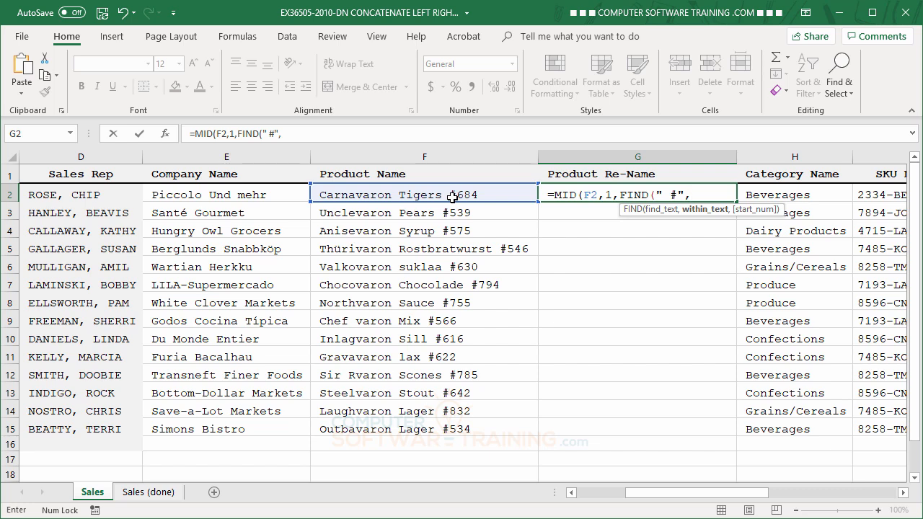
pyautogui.click(386, 192)
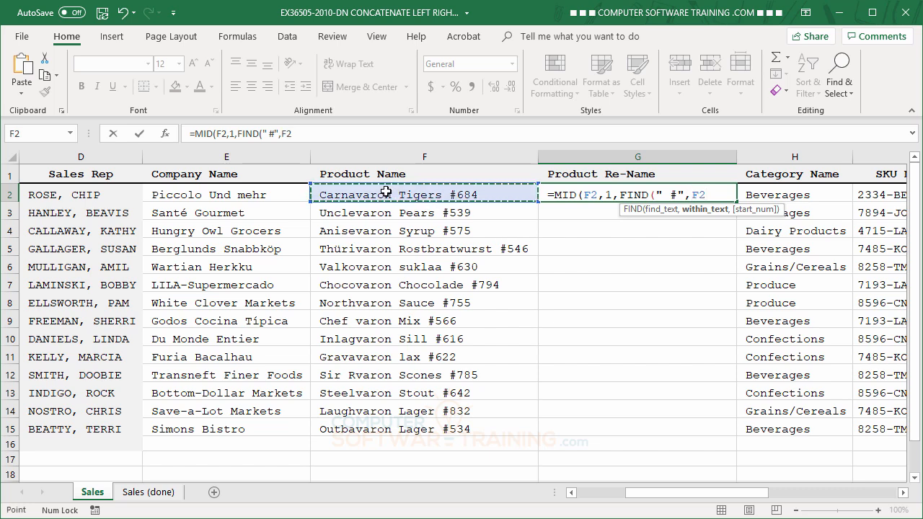
pyautogui.write(',')
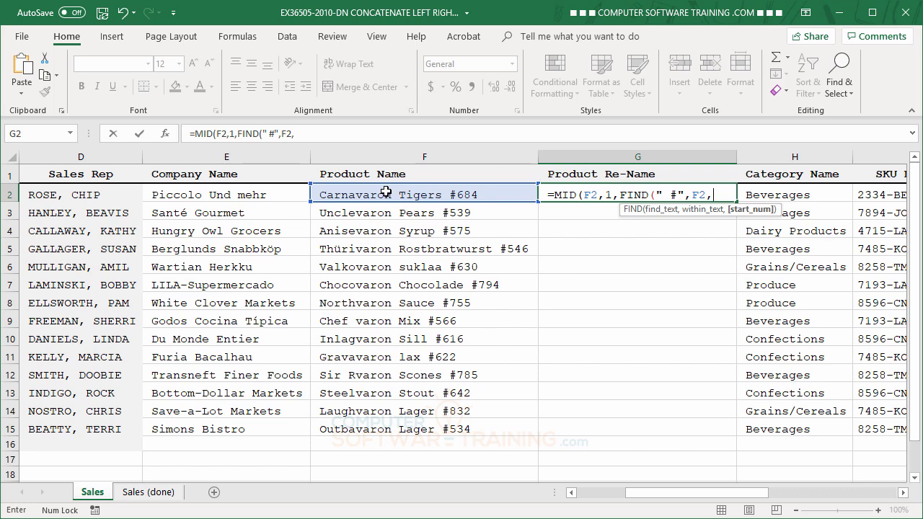
pyautogui.write('1')
pyautogui.write(')')
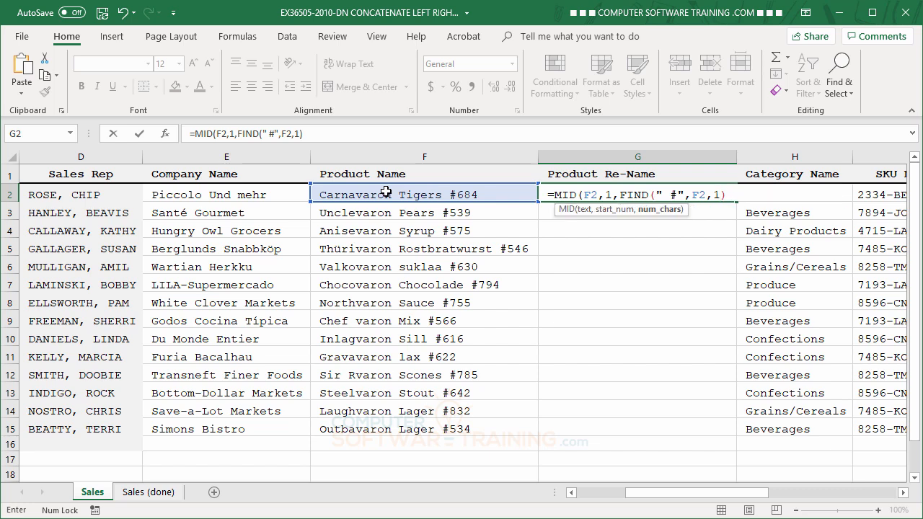
pyautogui.write(')')
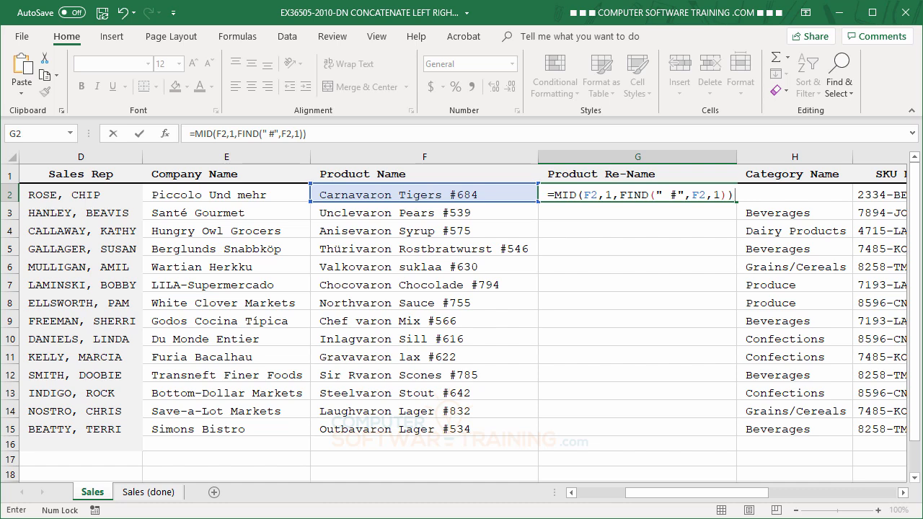
pyautogui.press('Return')
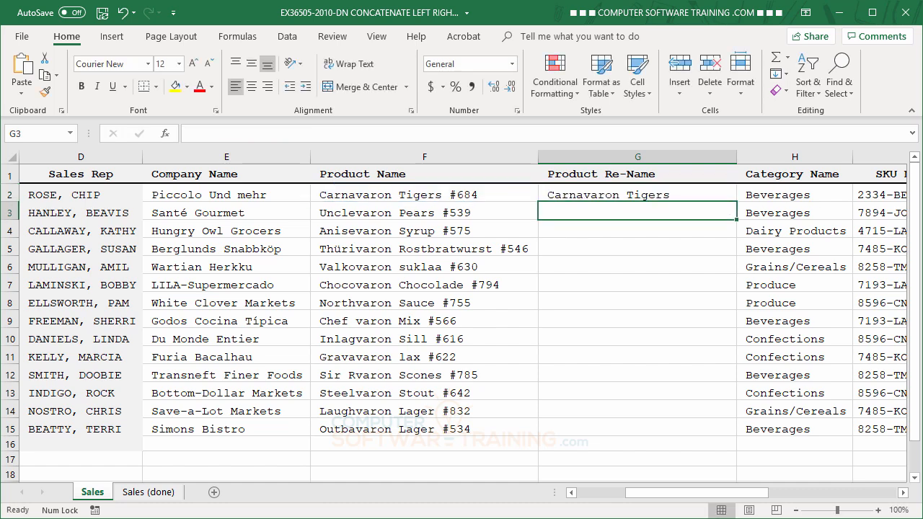
# Fill the MID formula from G2 down the Product Re-Name column.
pyautogui.click(682, 200)
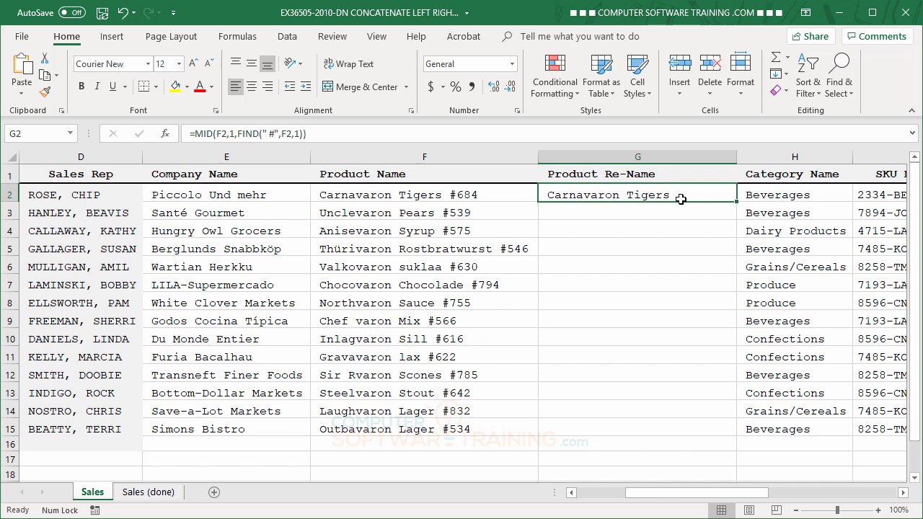
pyautogui.doubleClick(736, 201)
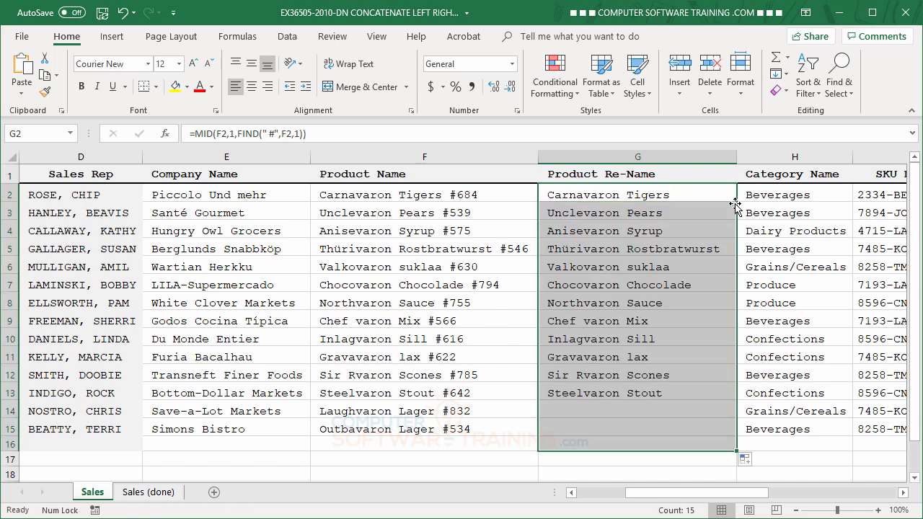
pyautogui.click(663, 322)
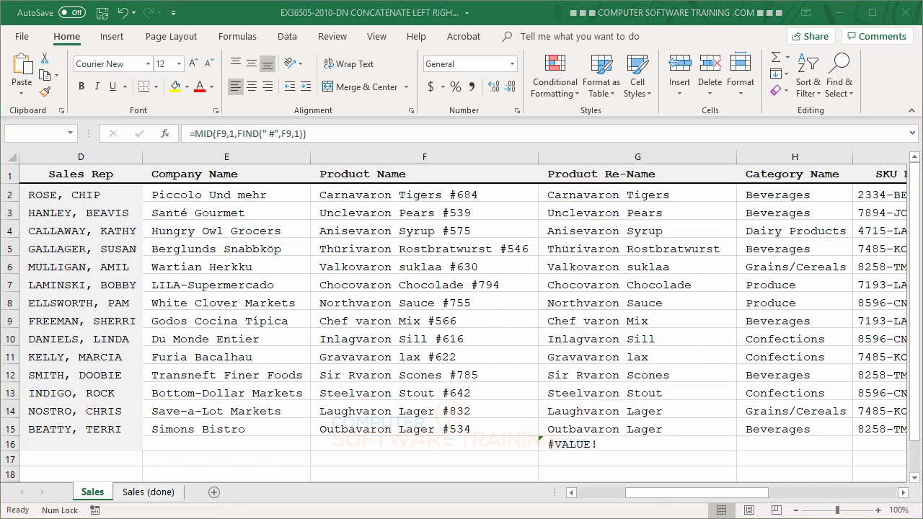
# Extract the first 4 characters of SKU number I2 into Location cell J2 with LEFT and fill the formula down the column.
pyautogui.click(903, 493)
pyautogui.click(903, 493)
pyautogui.click(903, 492)
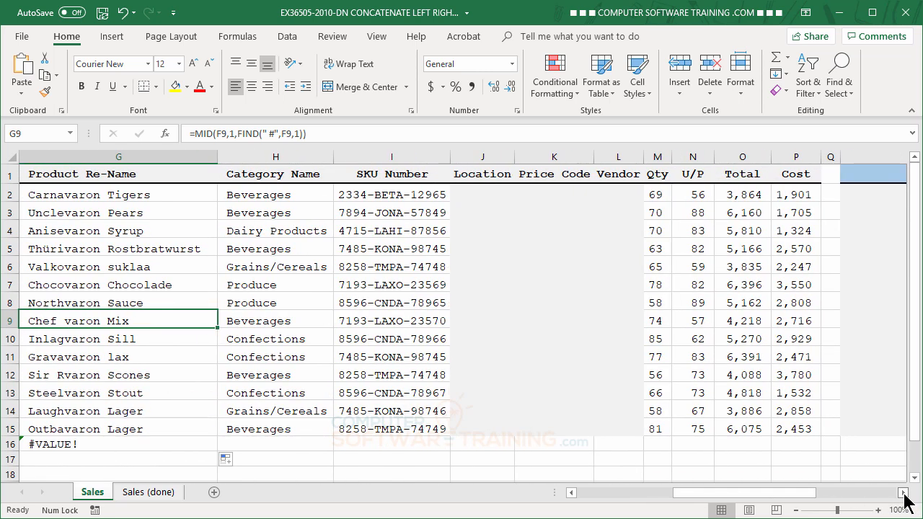
pyautogui.click(476, 197)
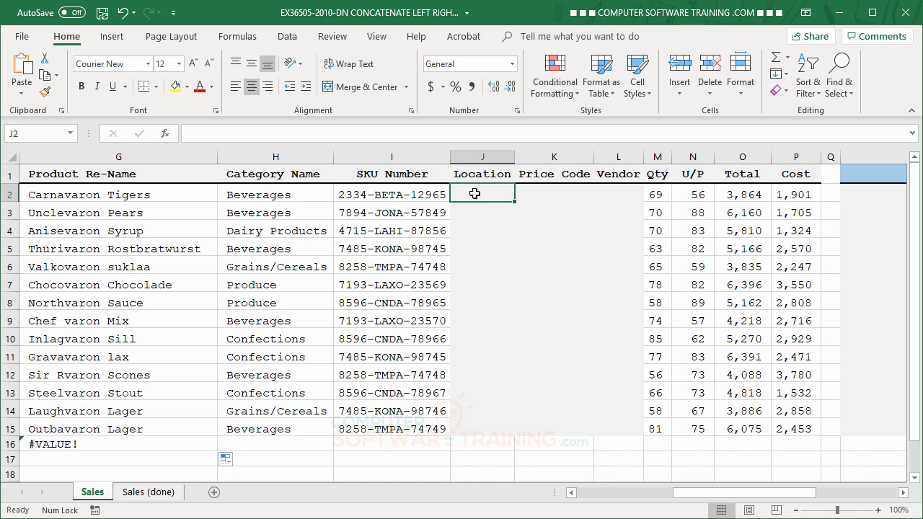
pyautogui.write('=le')
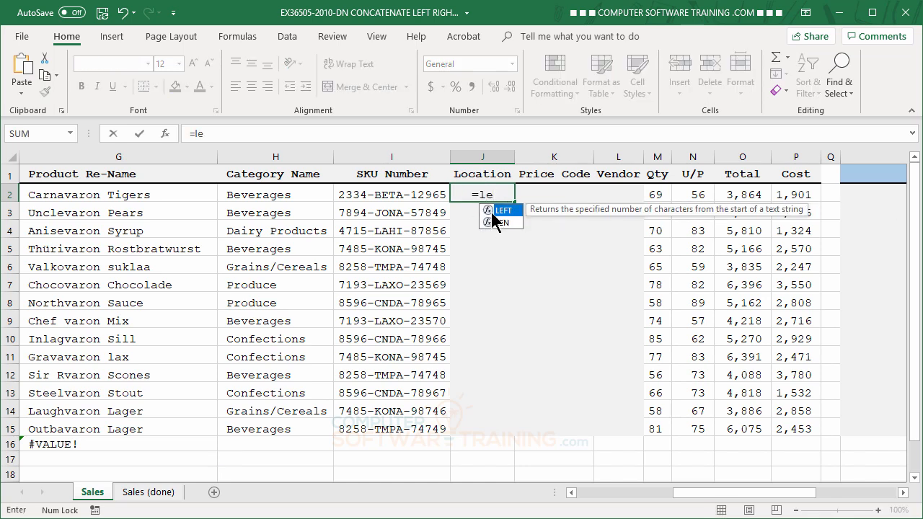
pyautogui.doubleClick(490, 211)
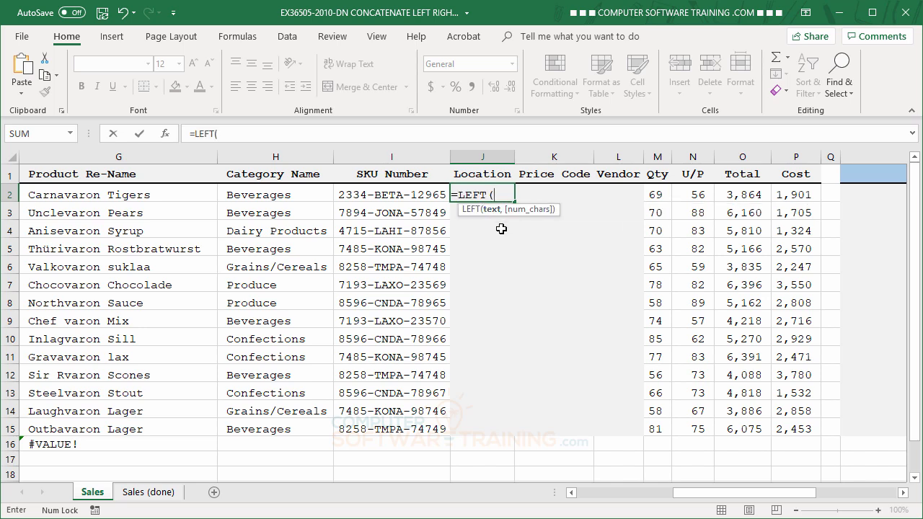
pyautogui.click(363, 195)
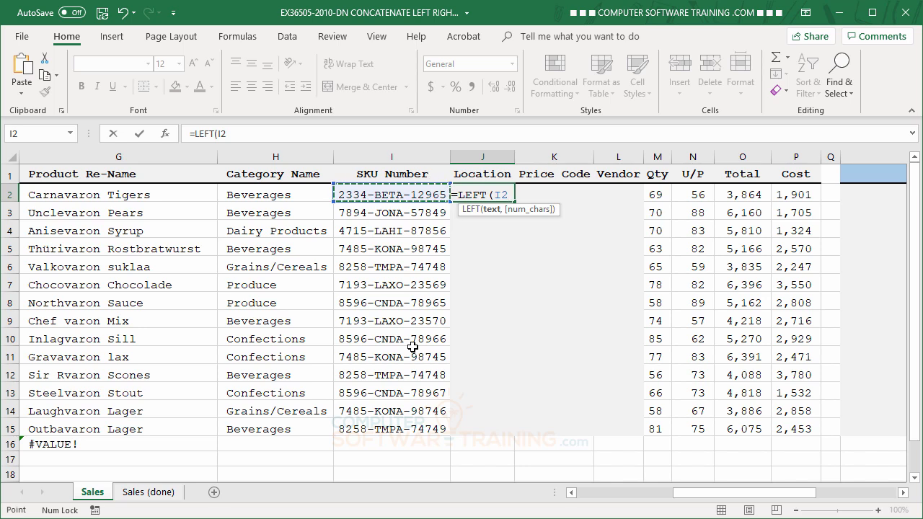
pyautogui.write(',4')
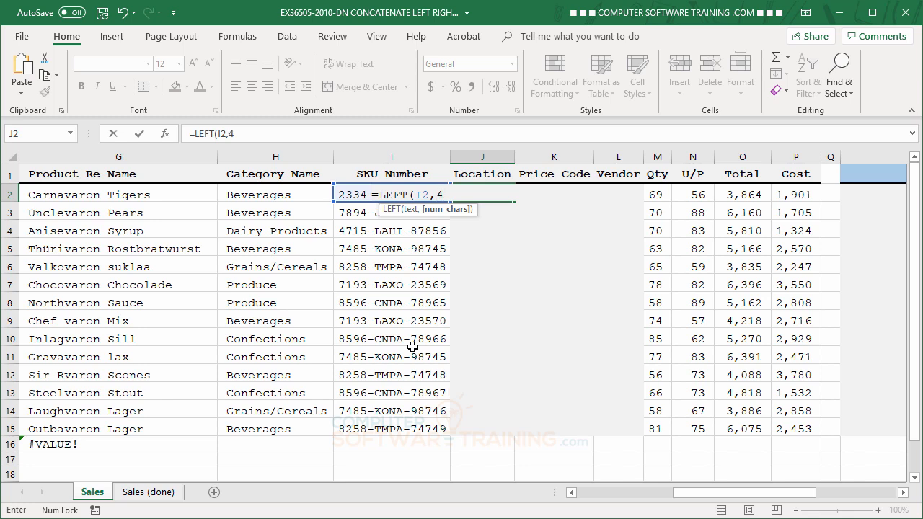
pyautogui.press('Return')
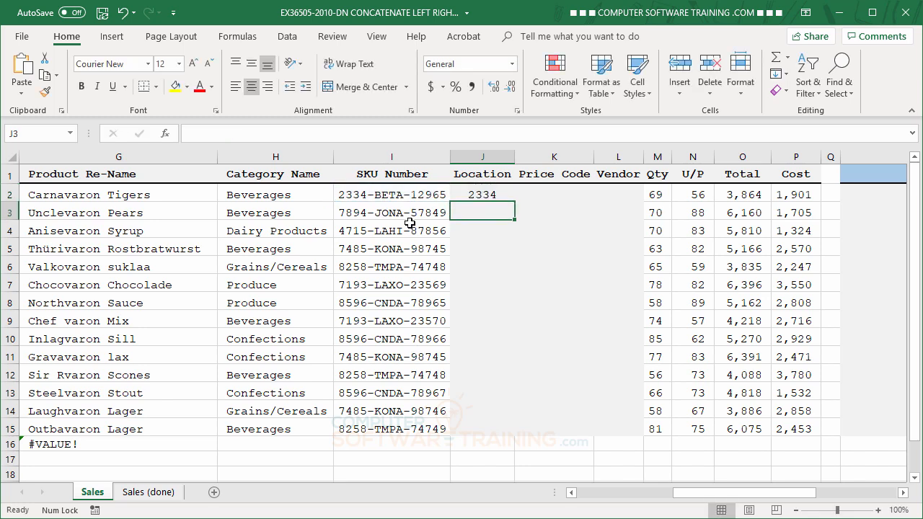
pyautogui.click(492, 196)
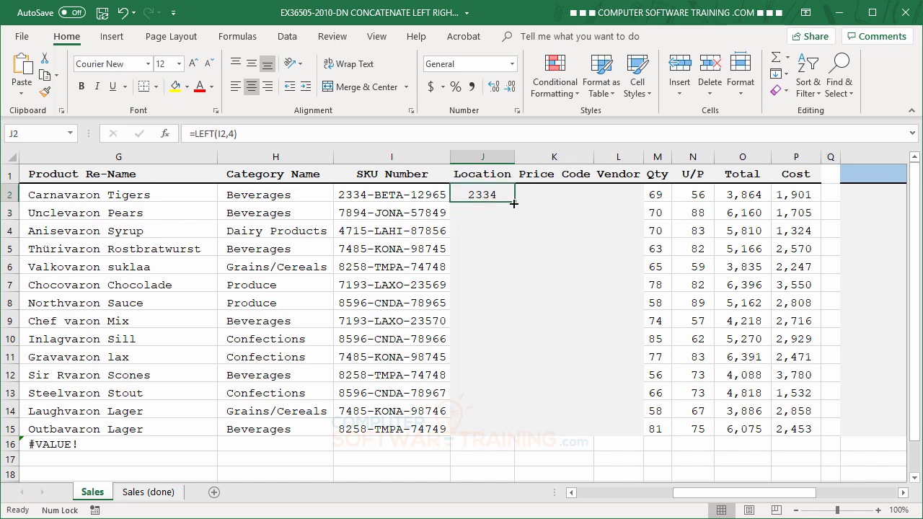
pyautogui.doubleClick(515, 202)
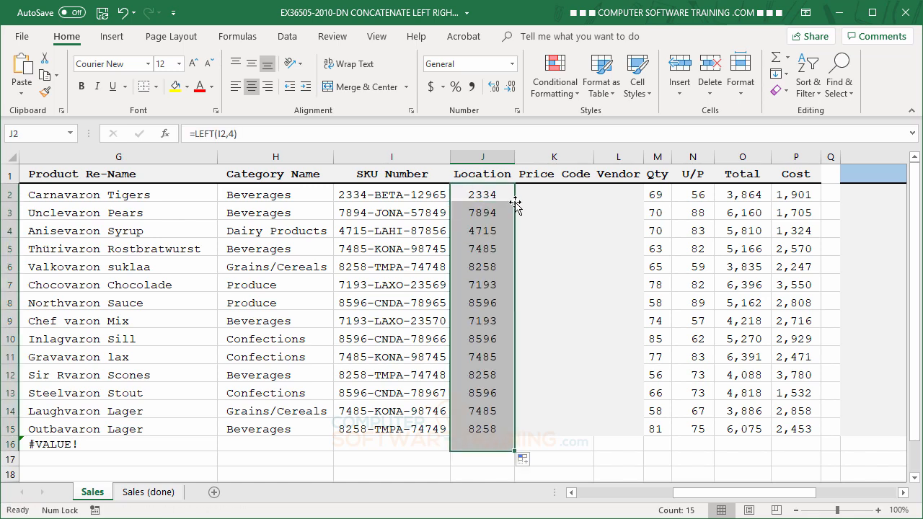
# Extract the last 5 characters of SKU number I2 into Price Code cell K2 with RIGHT and fill the formula down the column.
pyautogui.click(536, 196)
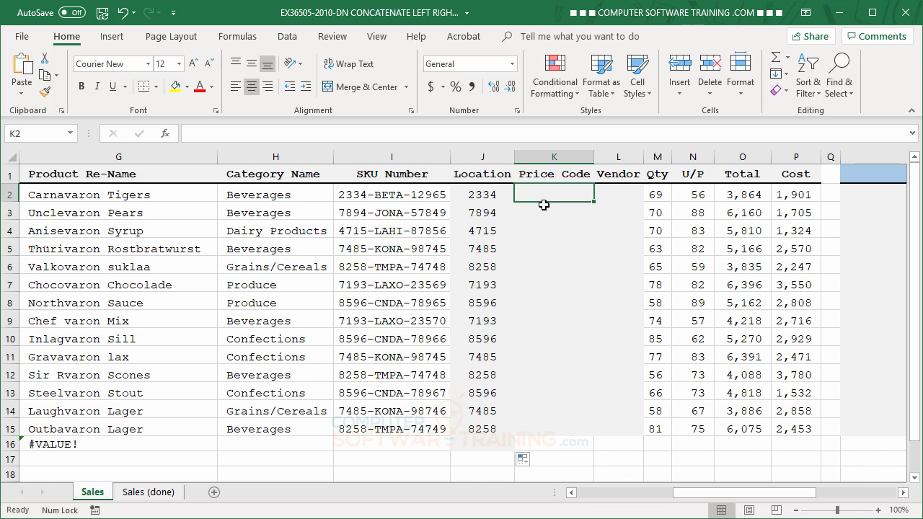
pyautogui.write('=ri')
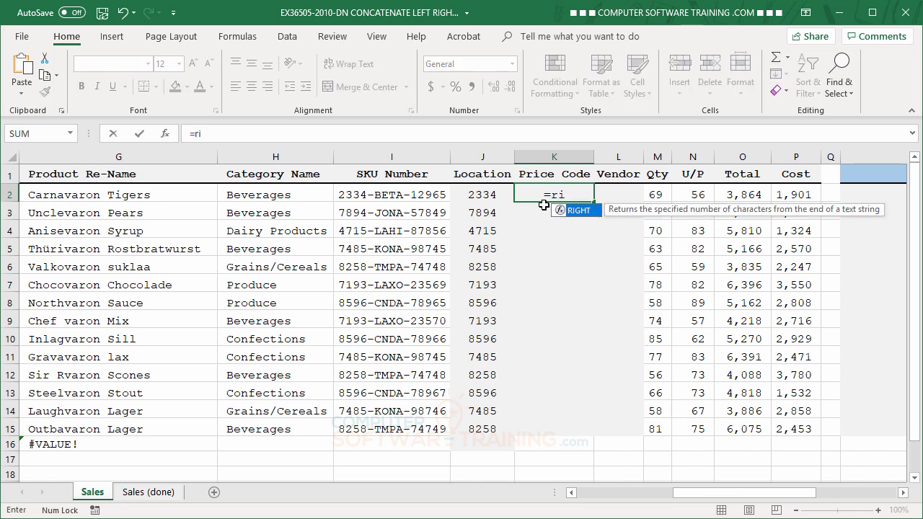
pyautogui.doubleClick(563, 211)
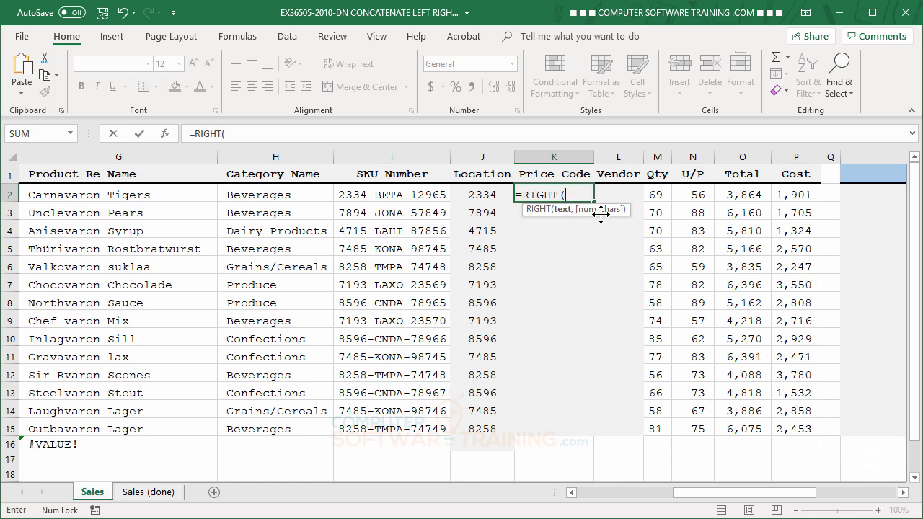
pyautogui.click(400, 193)
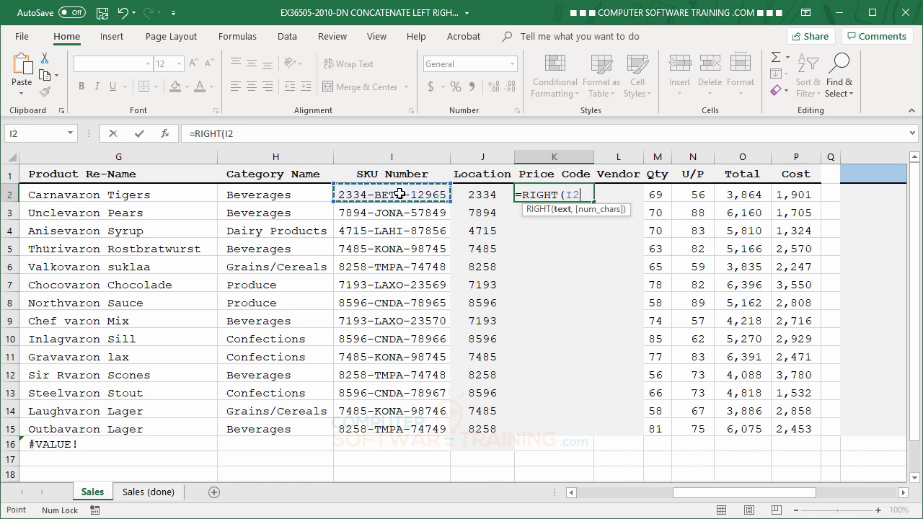
pyautogui.write(',')
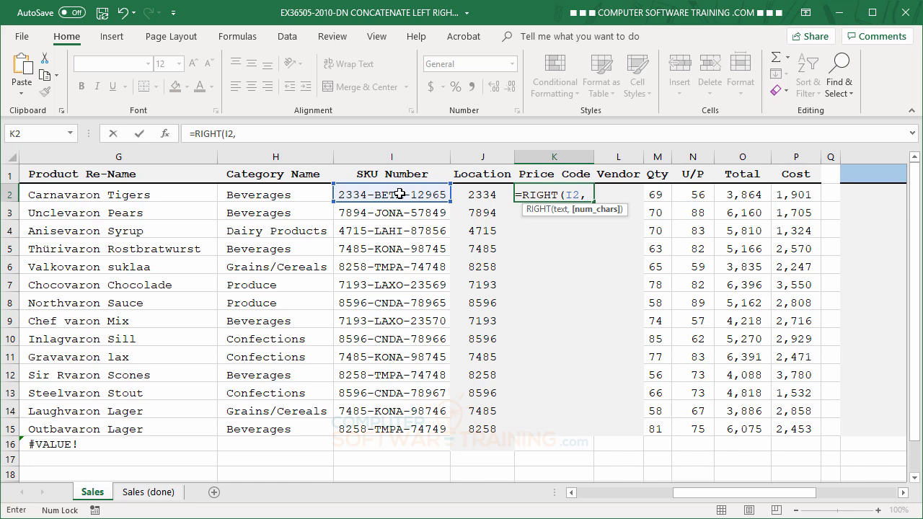
pyautogui.write('5')
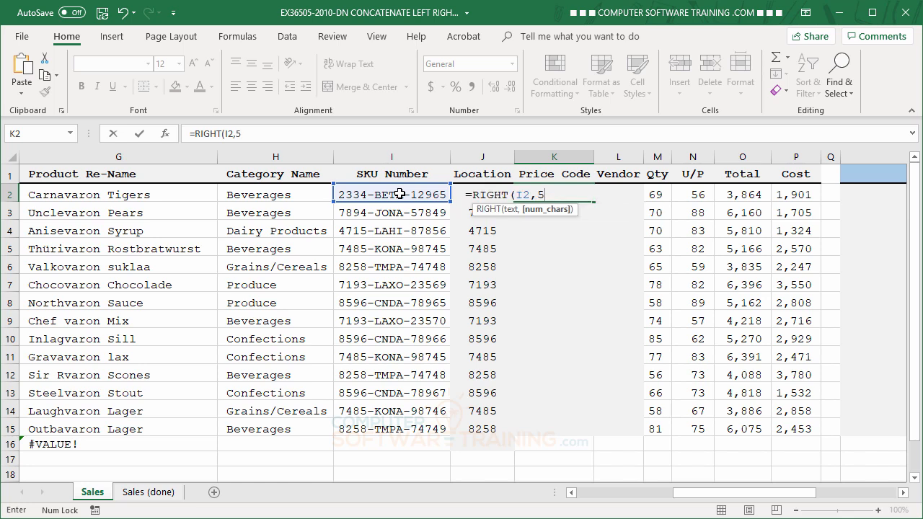
pyautogui.press('Return')
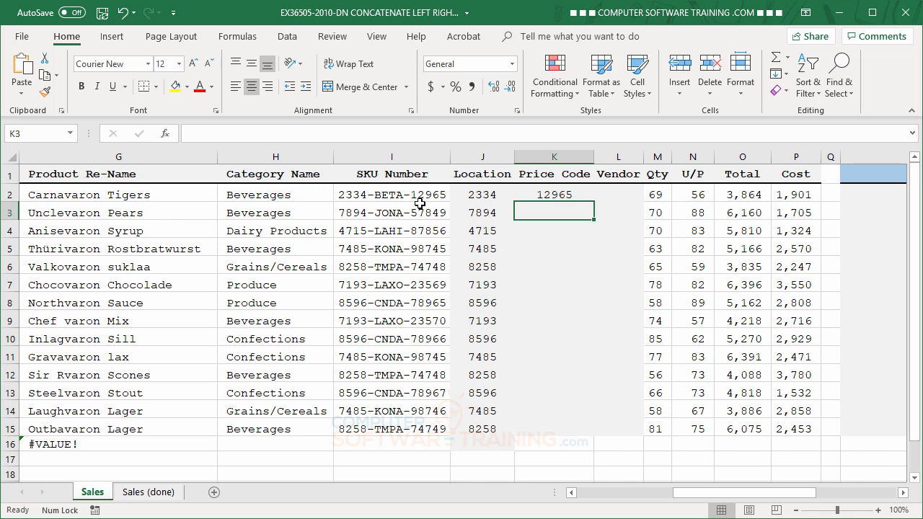
pyautogui.click(565, 195)
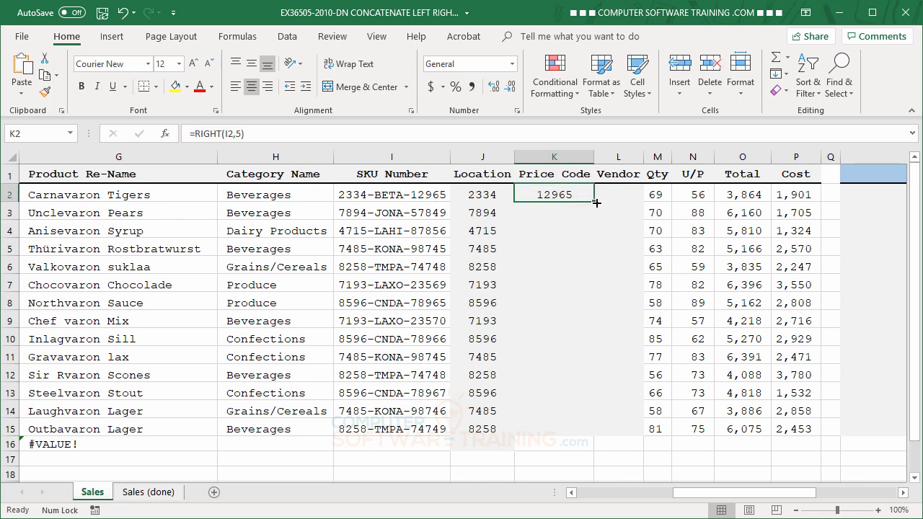
pyautogui.doubleClick(596, 203)
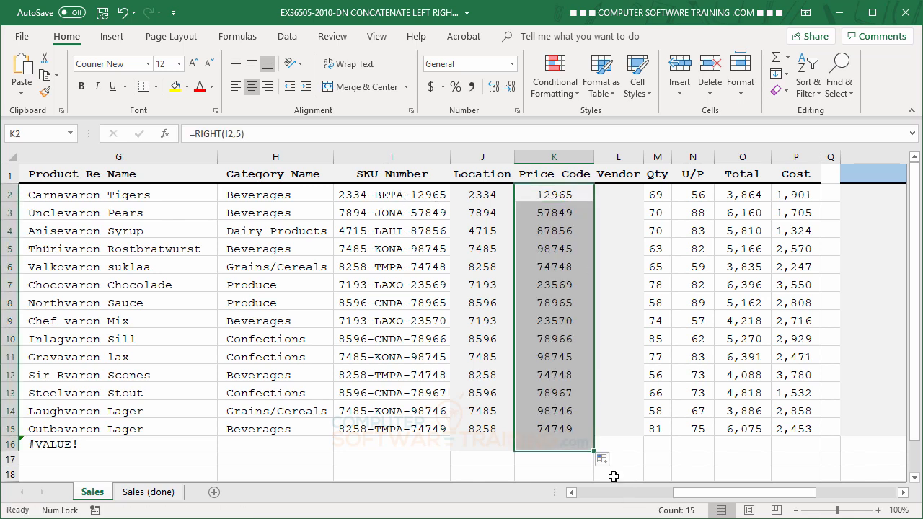
# Enter a MID formula in Vendor cell L2 taking 4 characters of I2 from position 6, and fill it down the column.
pyautogui.click(618, 195)
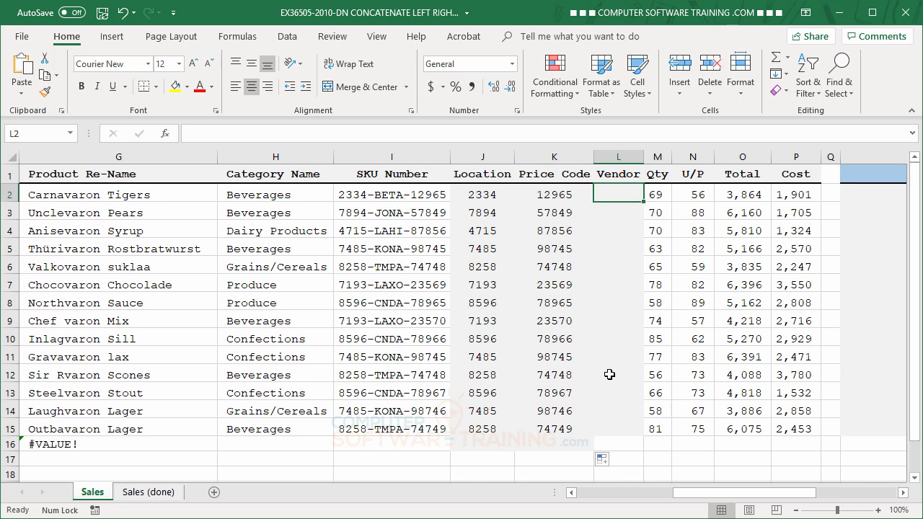
pyautogui.write('=mi')
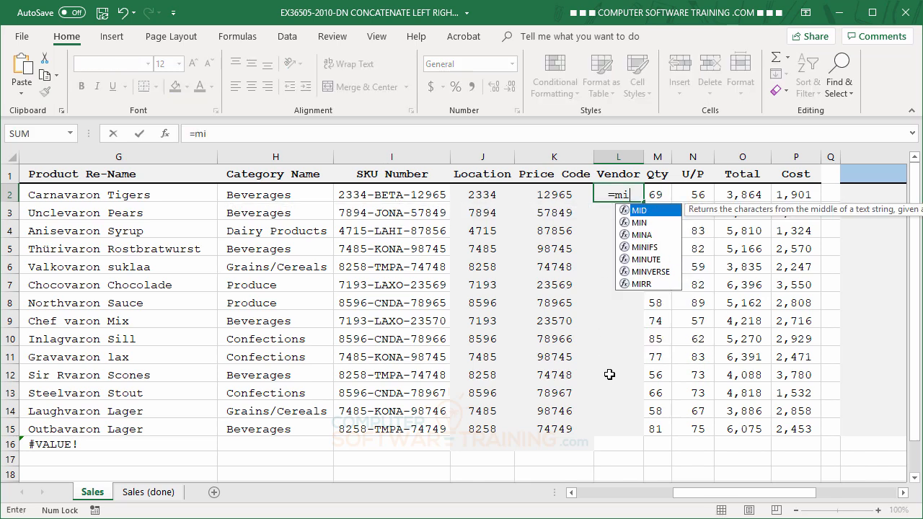
pyautogui.doubleClick(626, 210)
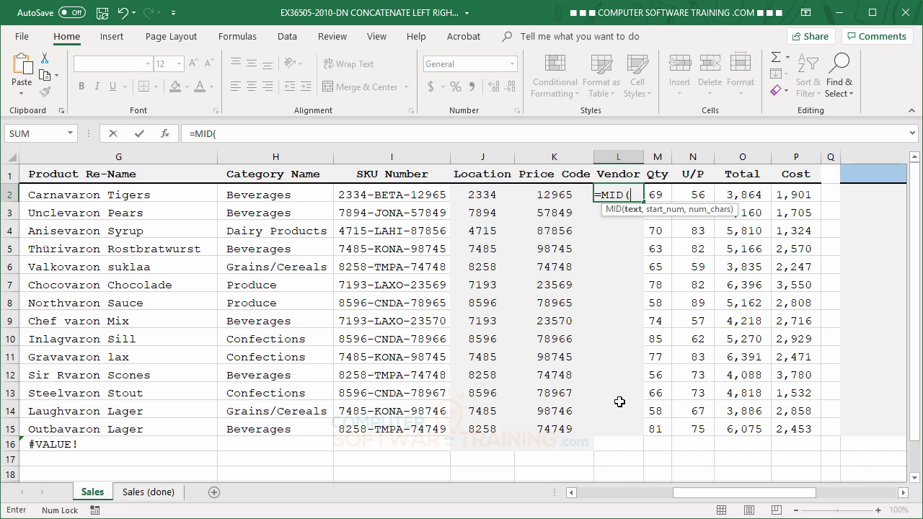
pyautogui.click(375, 195)
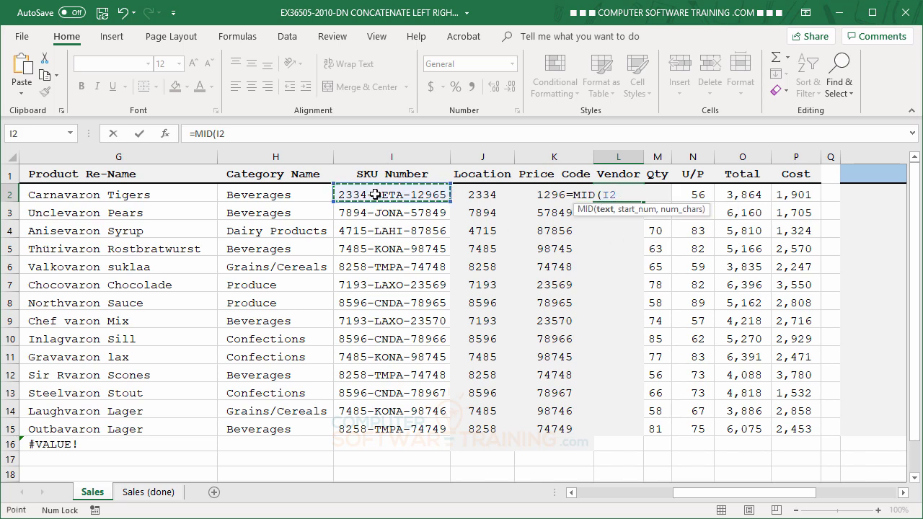
pyautogui.write(',6')
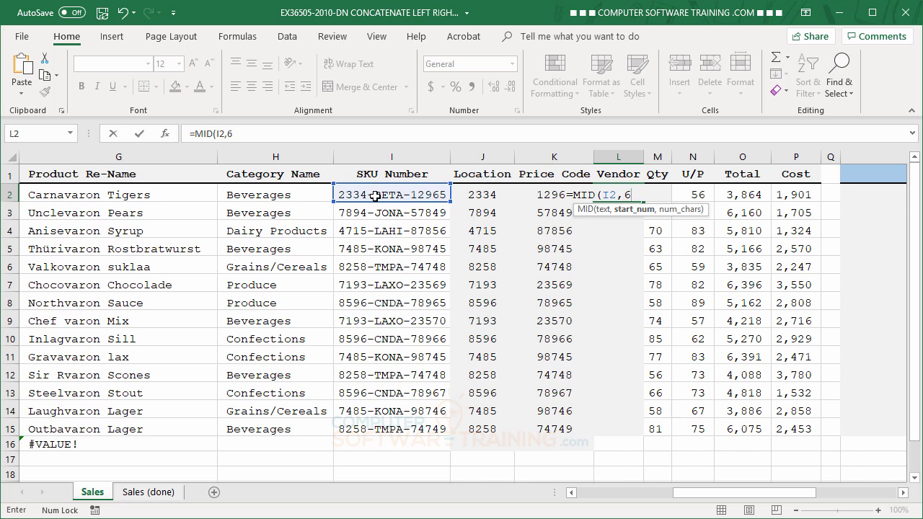
pyautogui.write(',4')
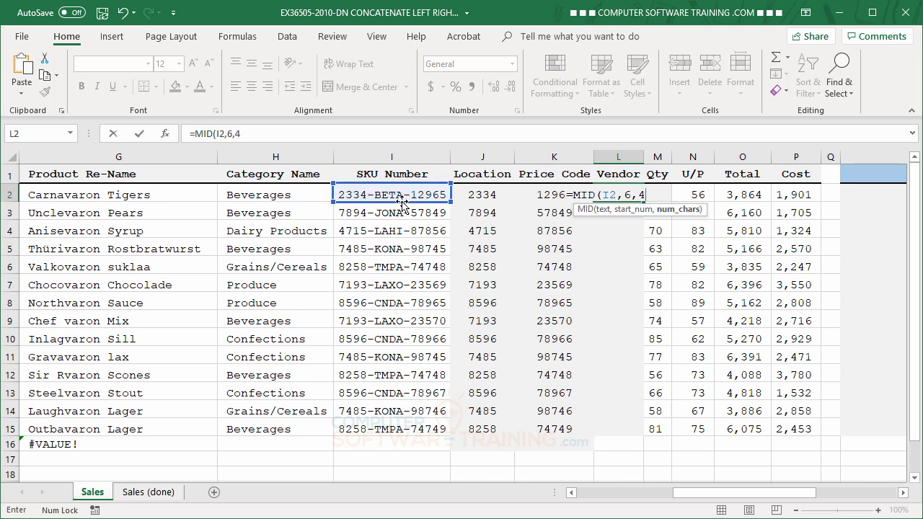
pyautogui.press('Return')
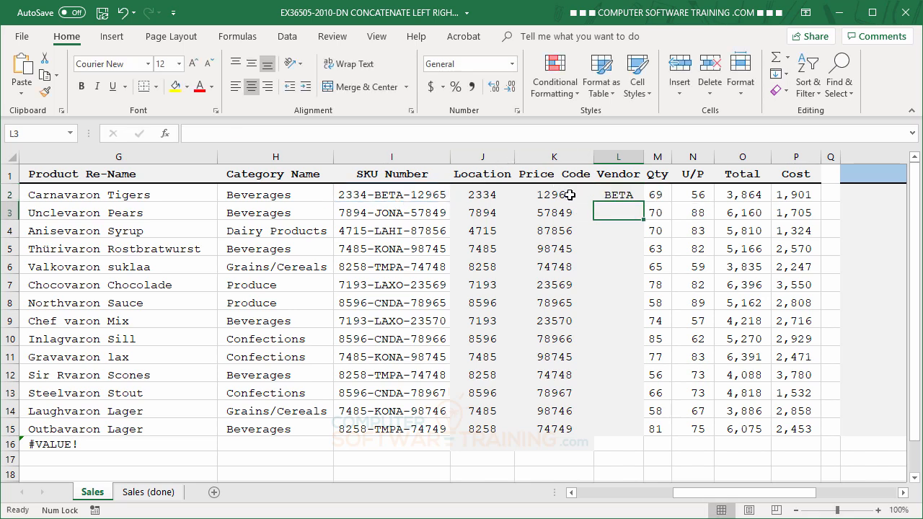
pyautogui.click(614, 195)
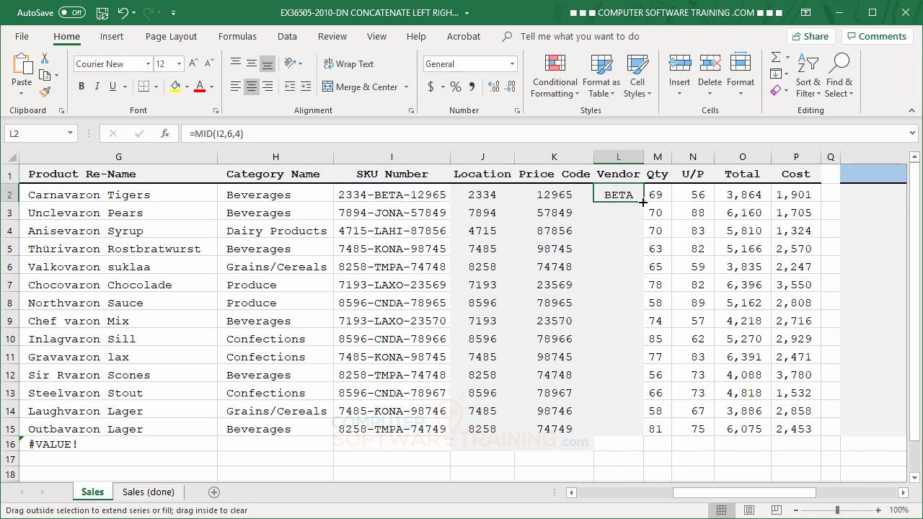
pyautogui.doubleClick(642, 201)
pyautogui.click(626, 246)
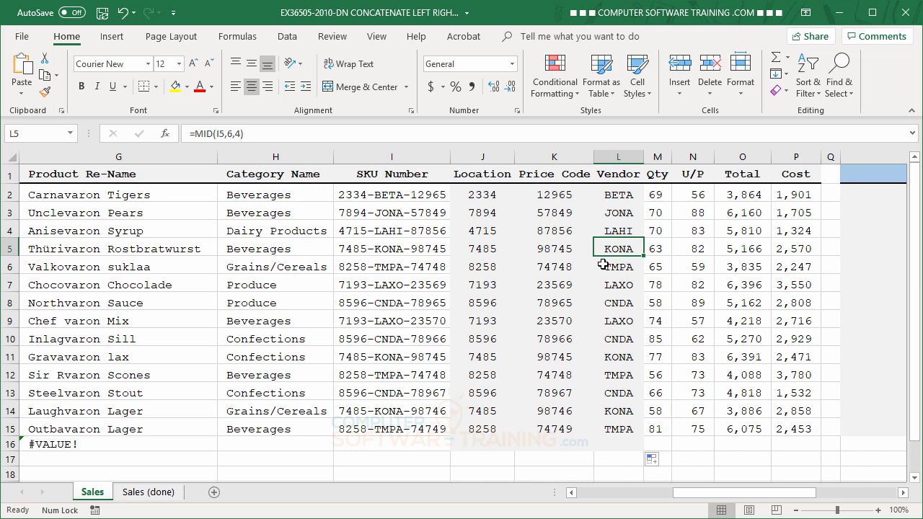
# Examine the What Was Sold and When and Total Dollars formulas in R2 and T2 on the Sales (done) sheet, and return to the Sales sheet.
pyautogui.moveTo(728, 494); pyautogui.dragTo(760, 496)
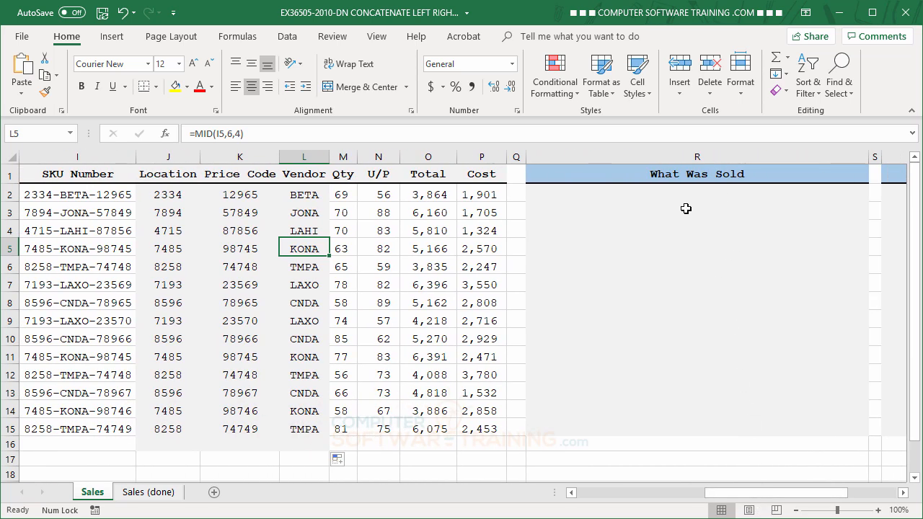
pyautogui.click(151, 493)
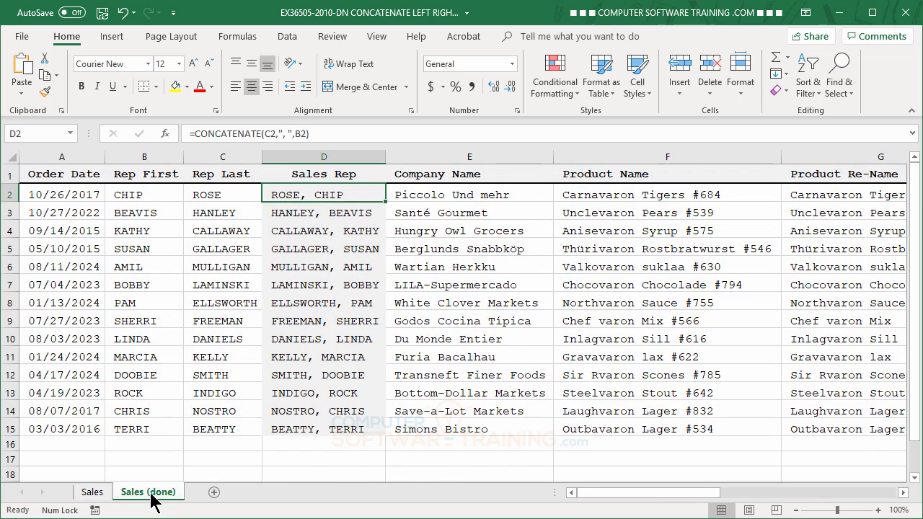
pyautogui.click(903, 492)
pyautogui.click(903, 492)
pyautogui.click(903, 493)
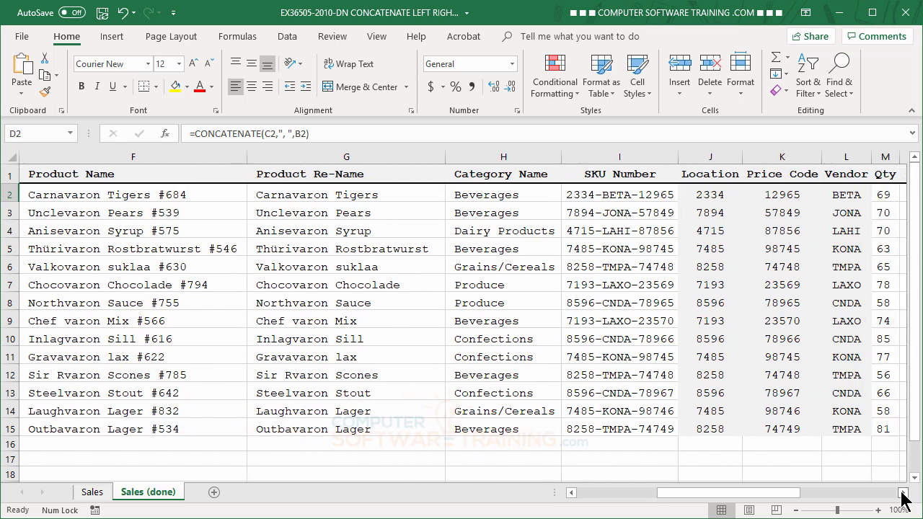
pyautogui.click(903, 493)
pyautogui.click(903, 492)
pyautogui.click(903, 493)
pyautogui.click(903, 493)
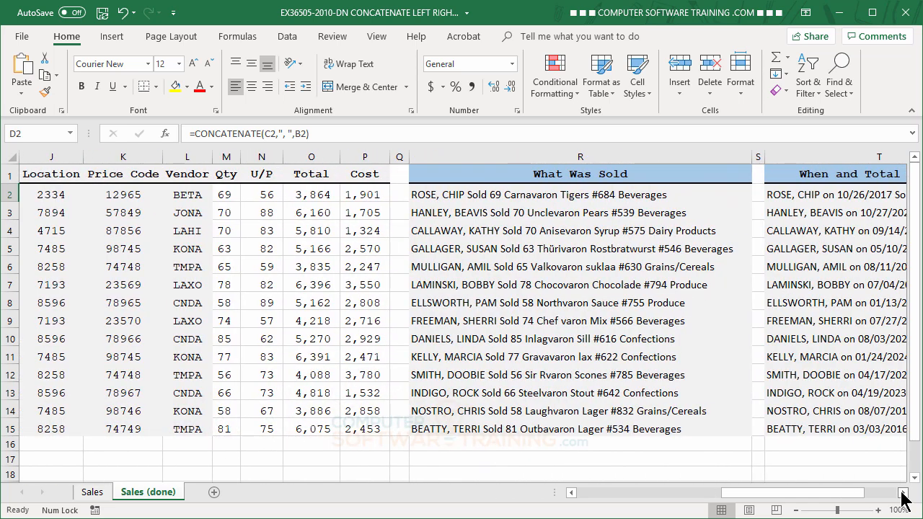
pyautogui.click(903, 493)
pyautogui.click(903, 492)
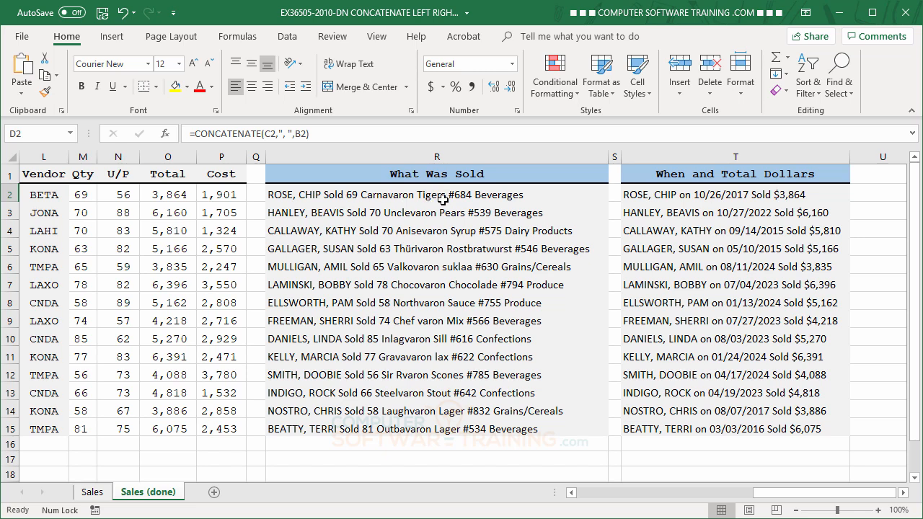
pyautogui.click(307, 194)
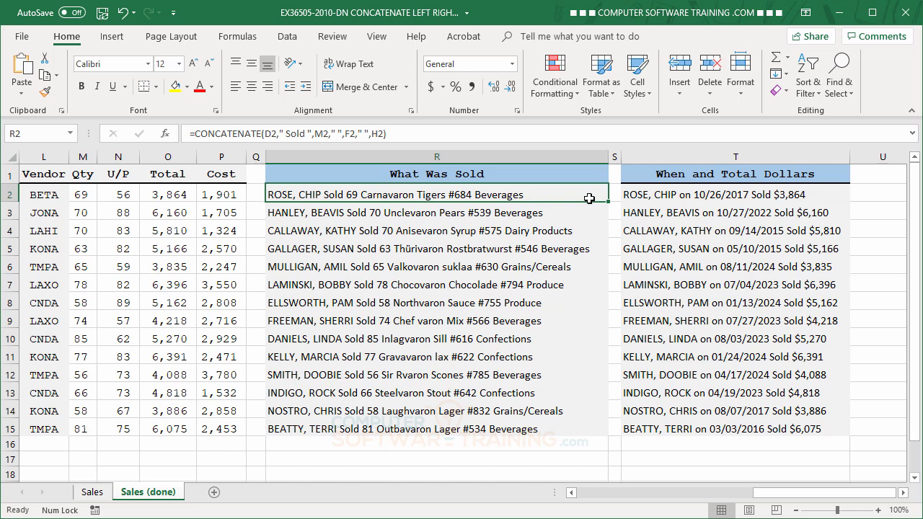
pyautogui.click(670, 194)
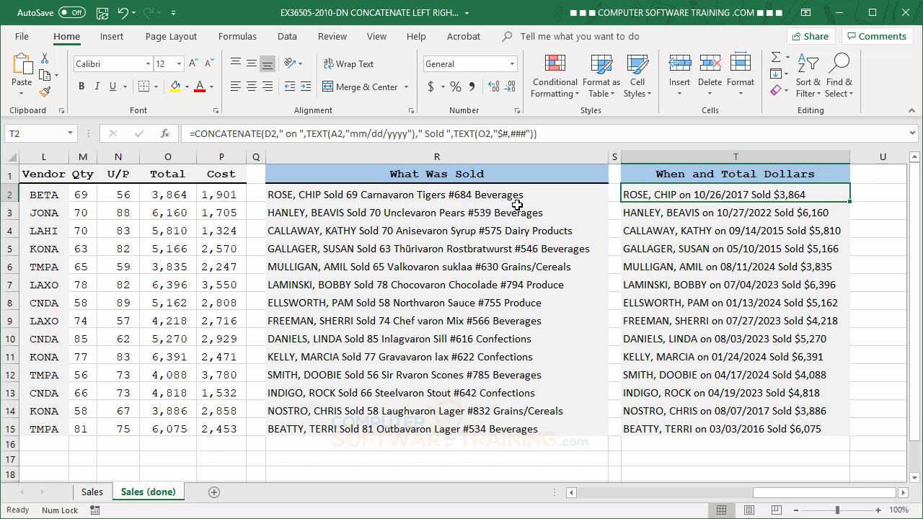
pyautogui.click(93, 493)
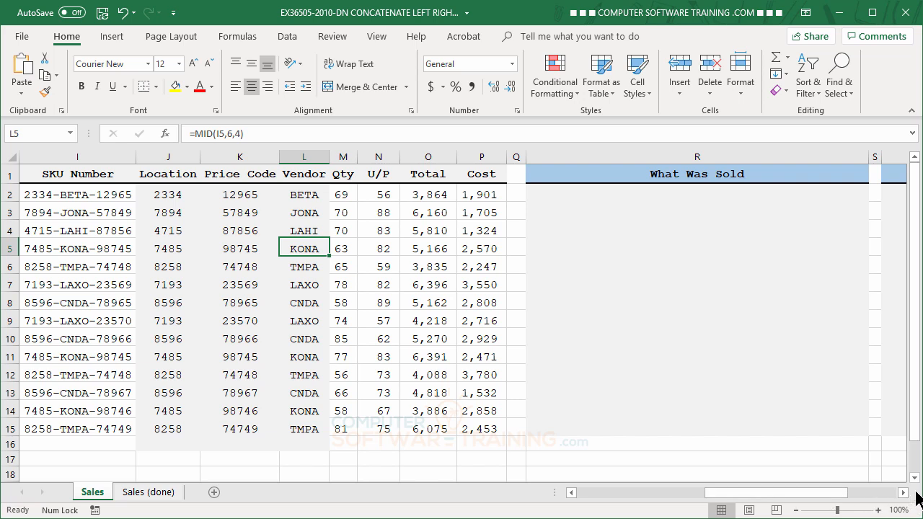
# Start a CONCATENATE formula in What Was Sold cell R2 with sales rep D2 followed by the text " Sold ".
pyautogui.click(597, 195)
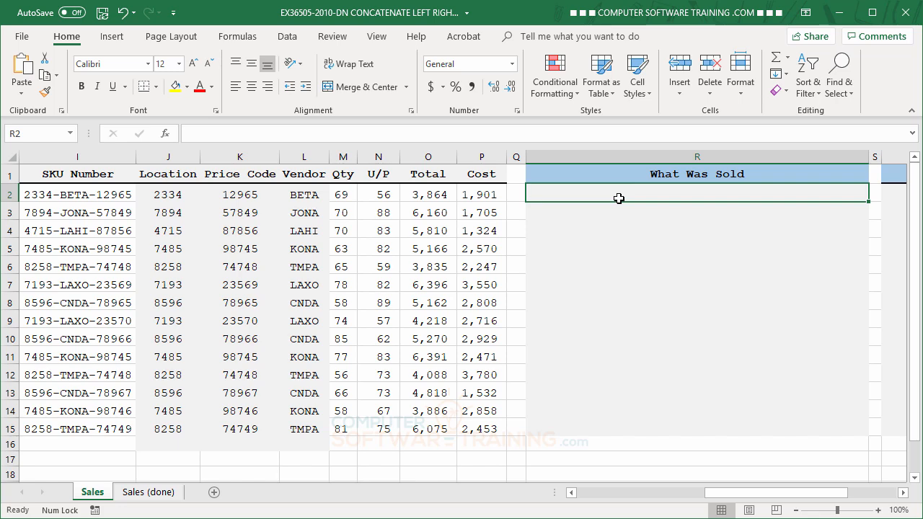
pyautogui.write('=con')
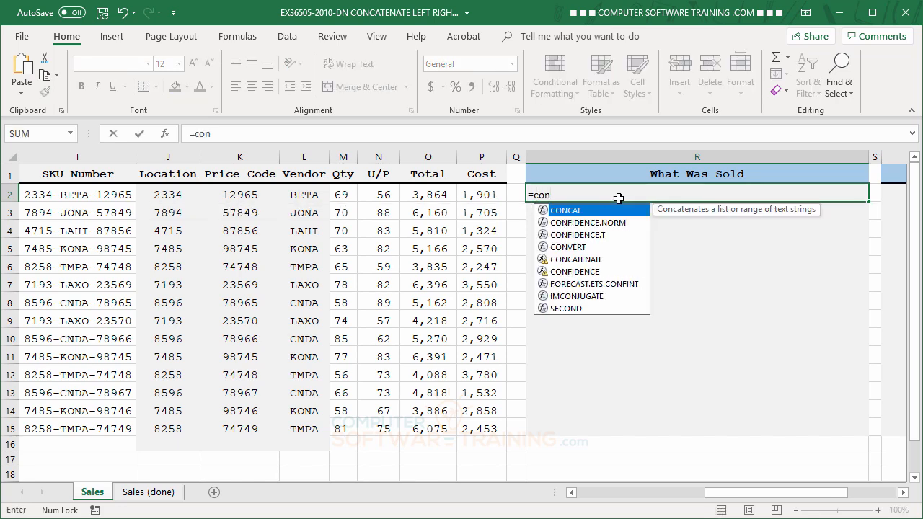
pyautogui.doubleClick(567, 260)
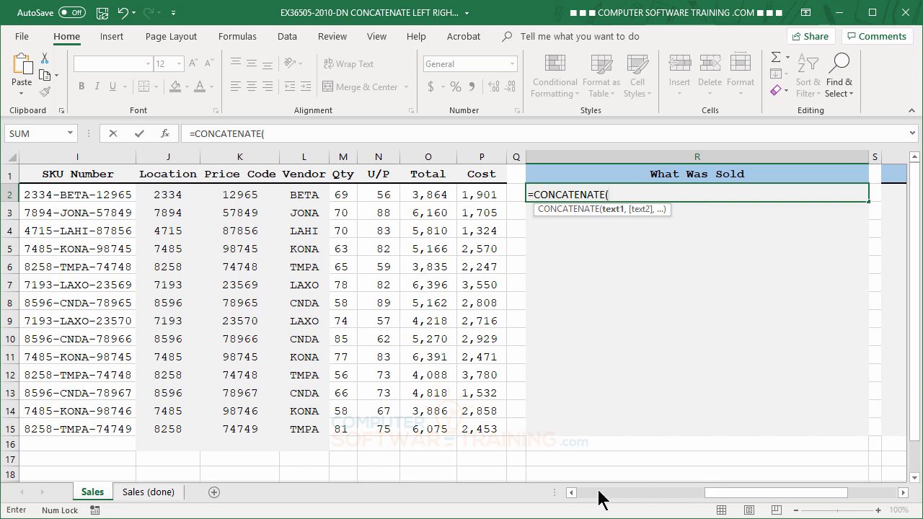
pyautogui.click(572, 493)
pyautogui.click(572, 492)
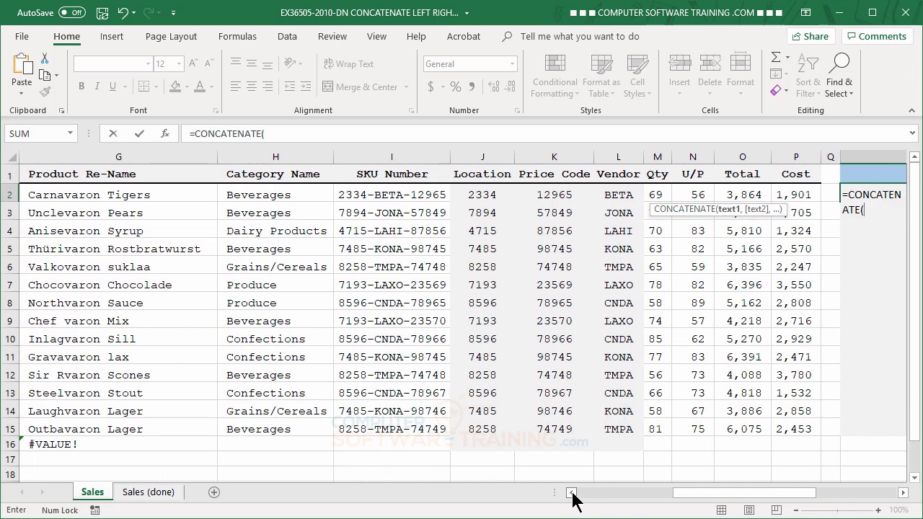
pyautogui.moveTo(573, 495); pyautogui.dragTo(572, 494)
pyautogui.click(159, 195)
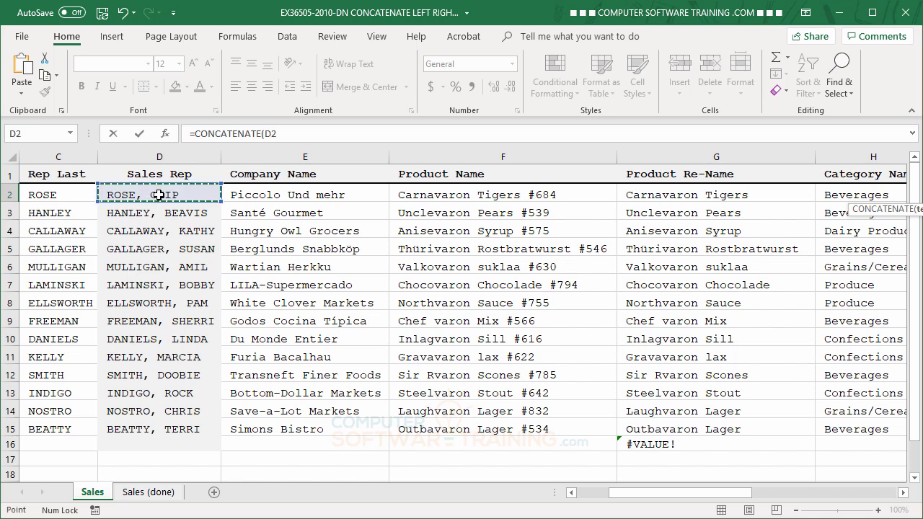
pyautogui.write(',')
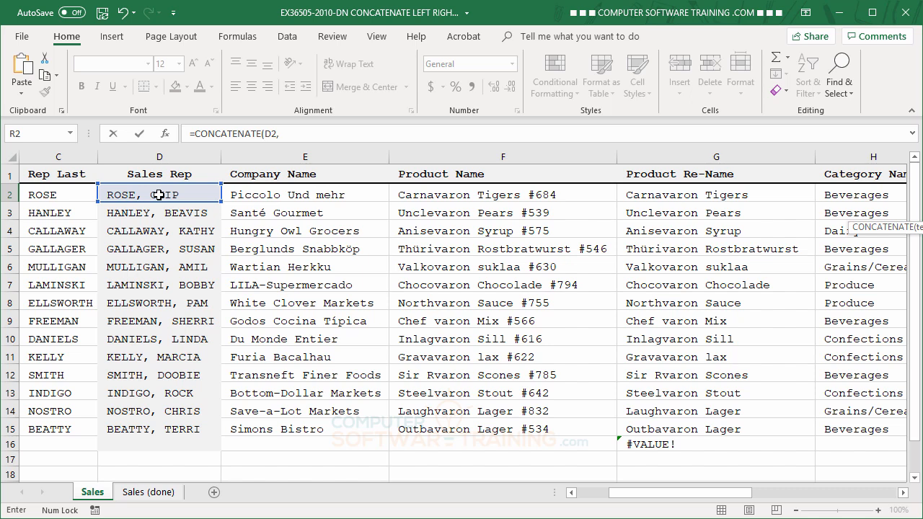
pyautogui.write('" Sold ",')
# Add quantity M2 and a space " " as the following arguments of the R2 CONCATENATE formula.
pyautogui.click(903, 492)
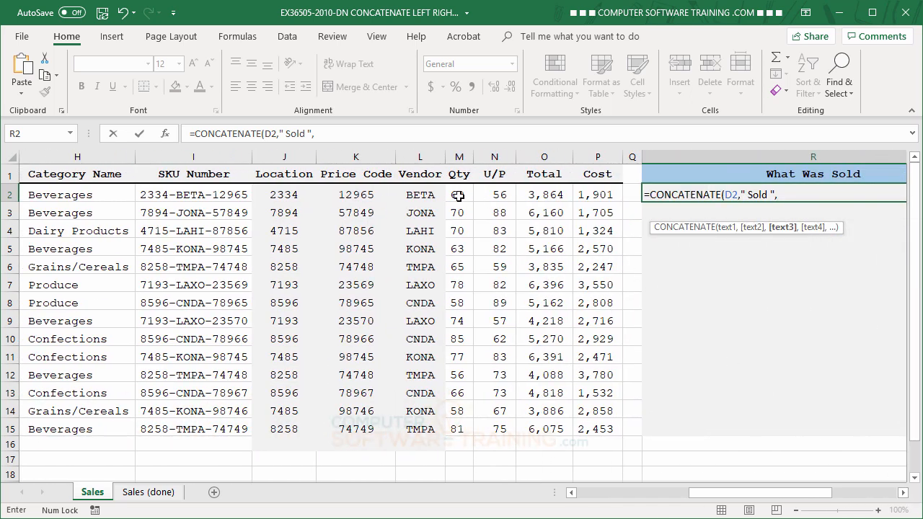
pyautogui.click(459, 195)
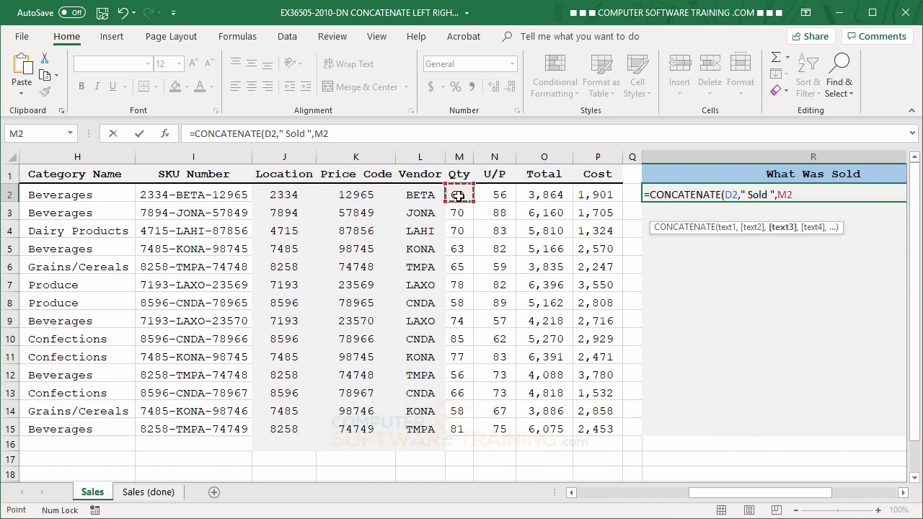
pyautogui.write(',')
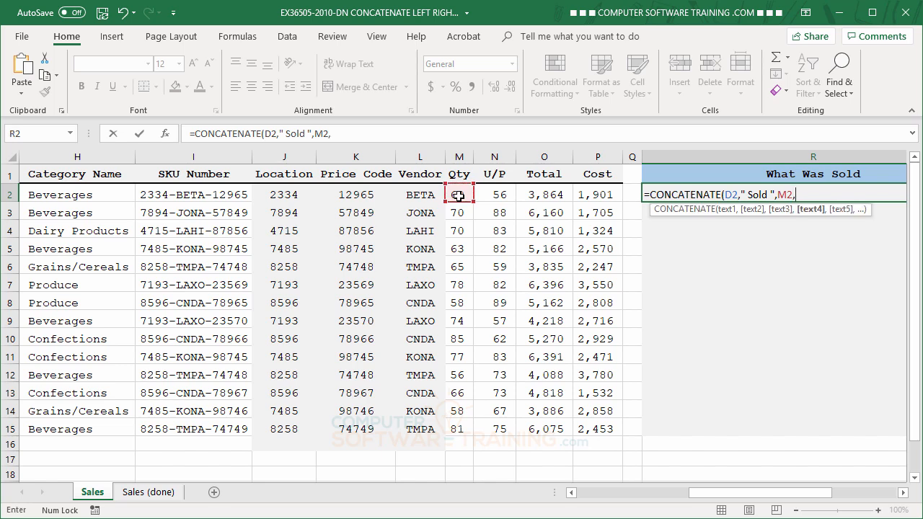
pyautogui.write('" ",')
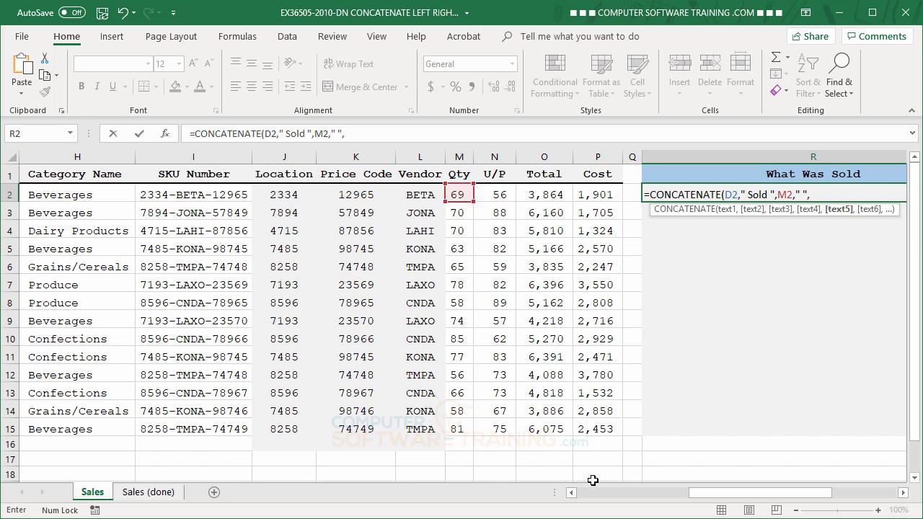
# Complete the R2 formula with product name F2, a space " " and category name H2, and enter it.
pyautogui.click(572, 493)
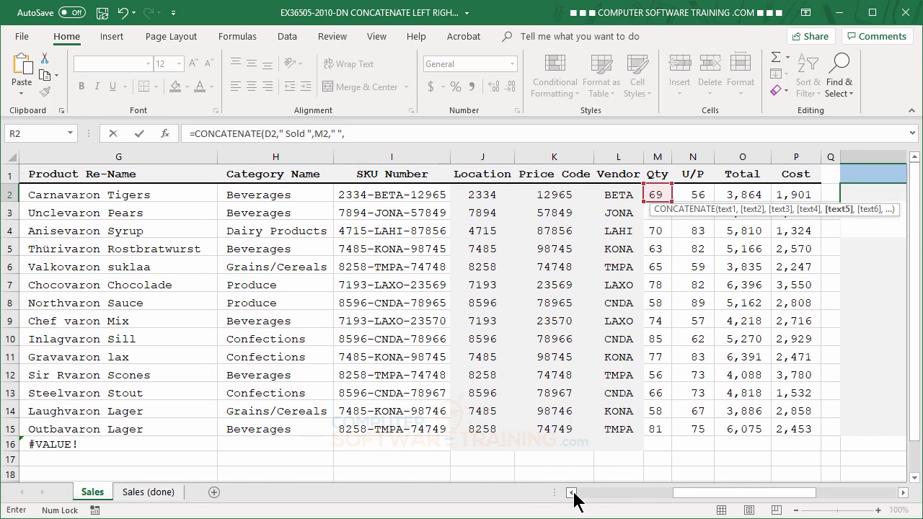
pyautogui.click(572, 494)
pyautogui.click(138, 195)
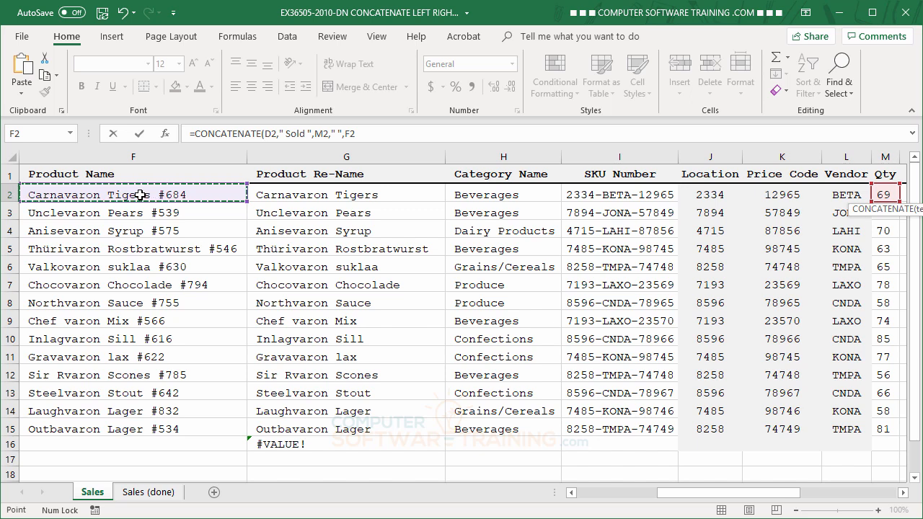
pyautogui.write('," ",')
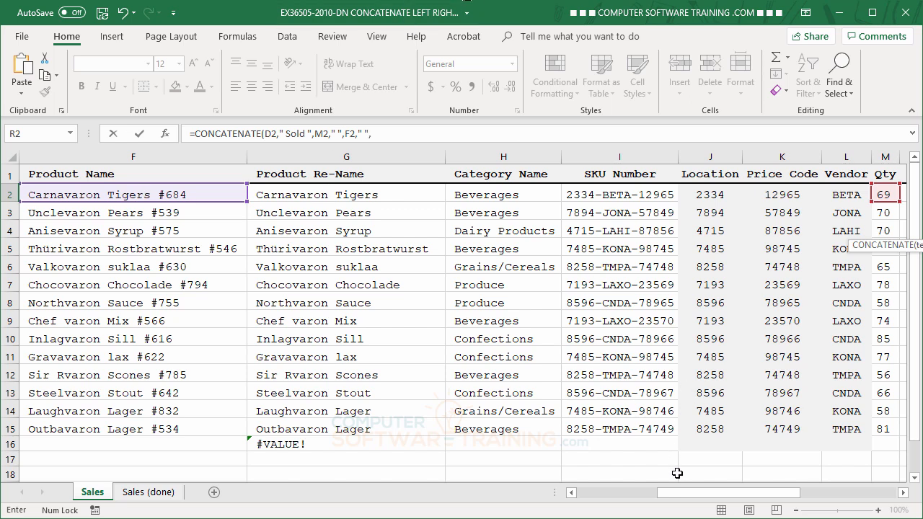
pyautogui.click(482, 196)
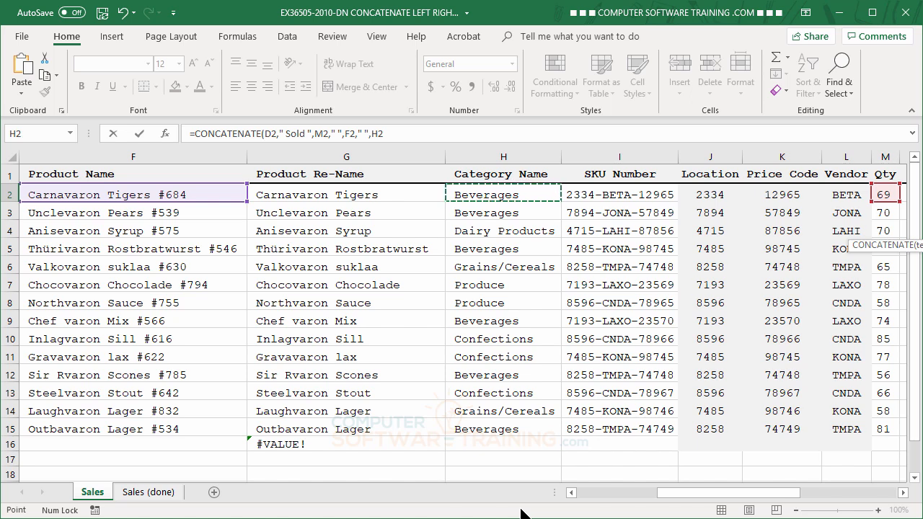
pyautogui.write(')')
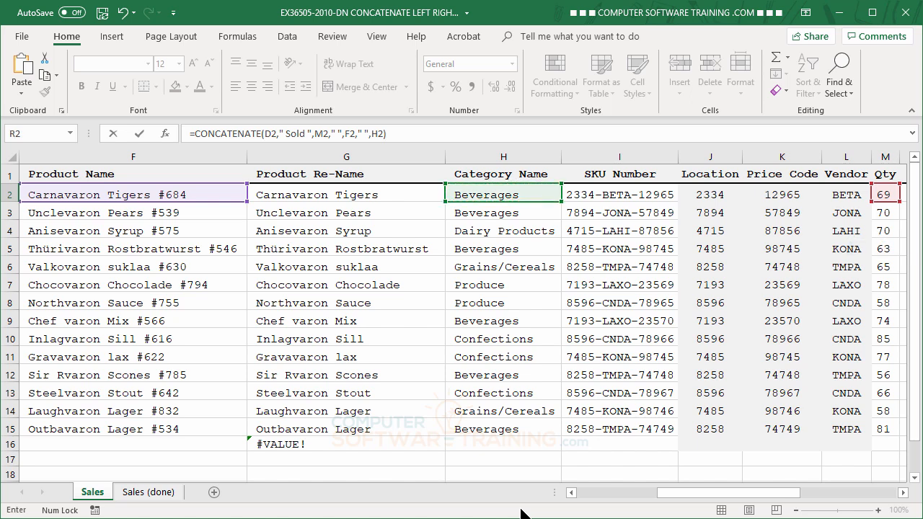
pyautogui.press('Return')
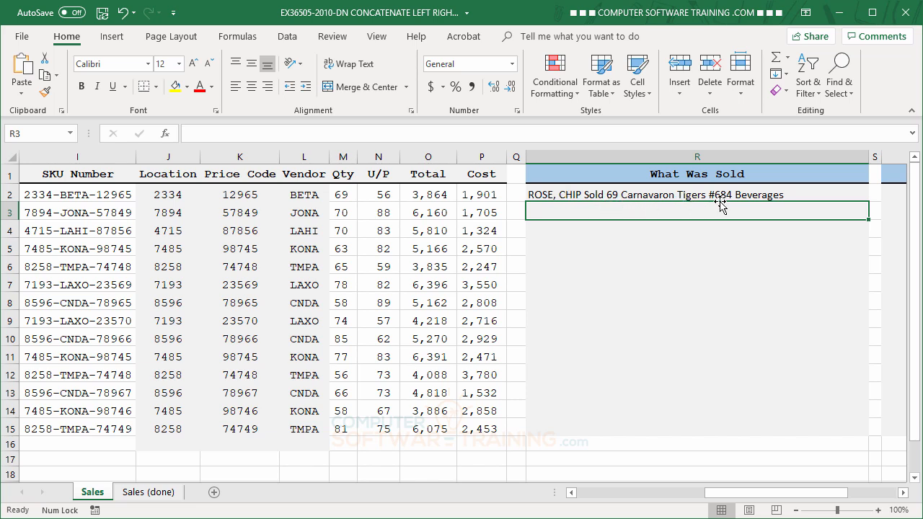
# Fill the What Was Sold formula from R2 down to R15.
pyautogui.click(759, 195)
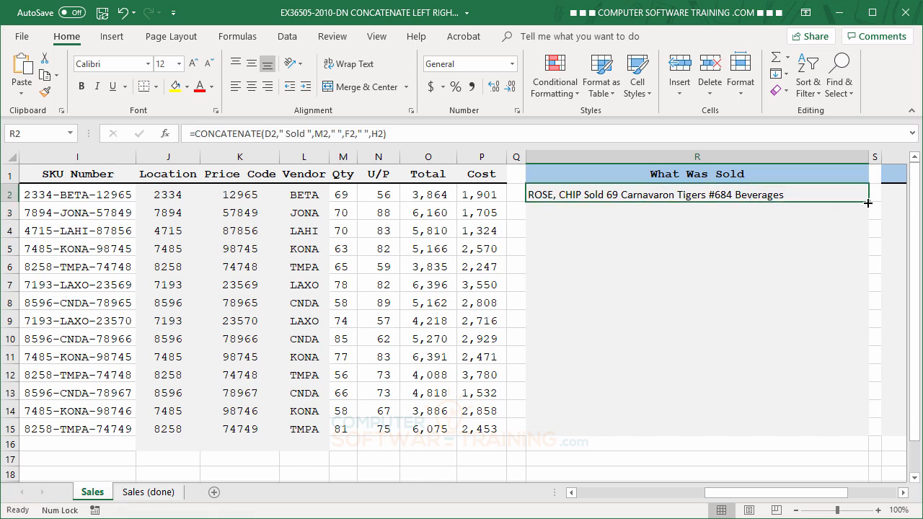
pyautogui.moveTo(870, 204)
pyautogui.mouseDown()
pyautogui.moveTo(868, 223)
pyautogui.moveTo(853, 206)
pyautogui.mouseUp()
pyautogui.click(513, 209)
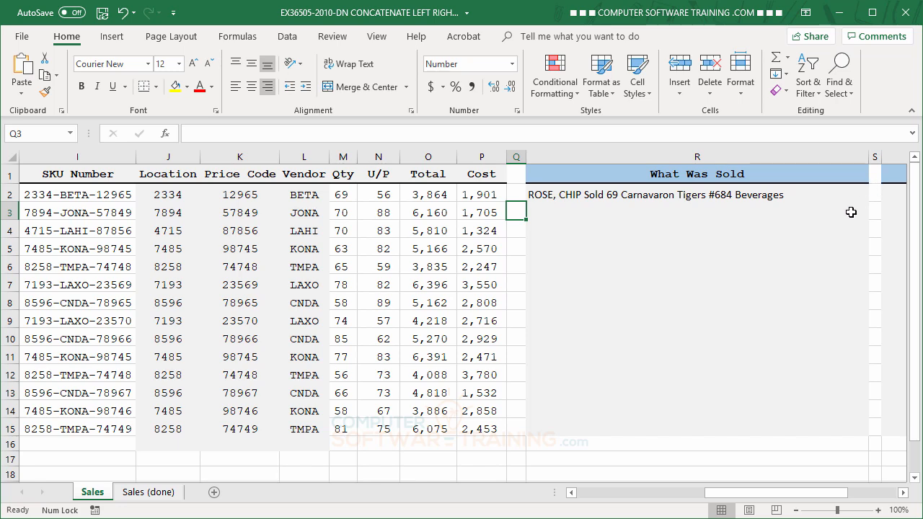
pyautogui.click(796, 197)
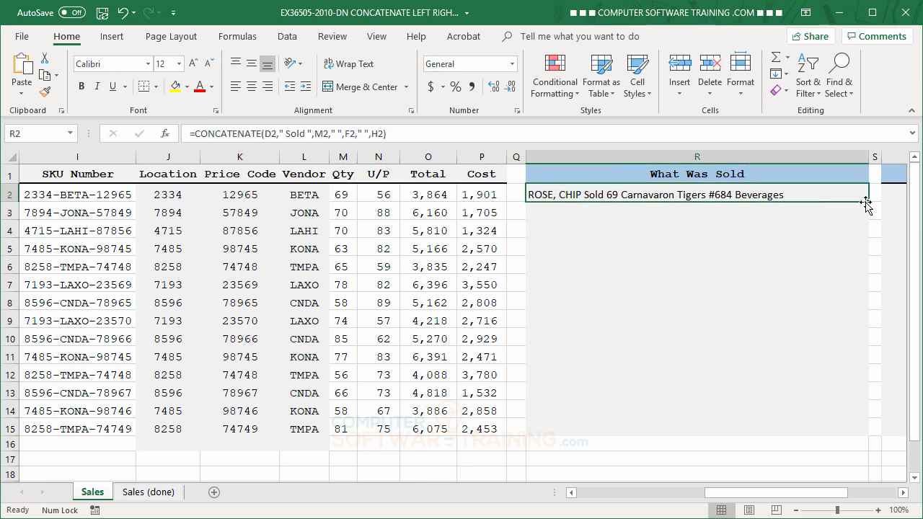
pyautogui.moveTo(868, 201); pyautogui.dragTo(849, 431)
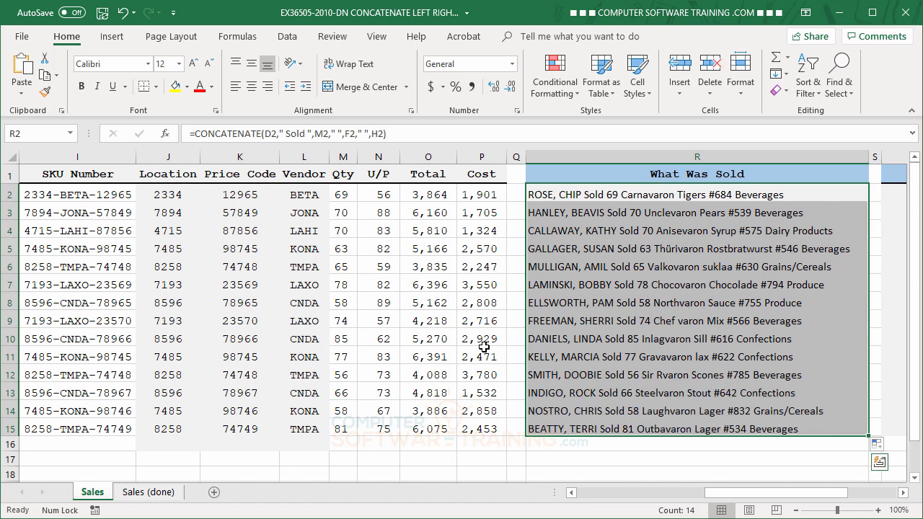
# Select When and Total Dollars cell T2, examine its finished formula on the Sales (done) sheet, and return to the Sales sheet.
pyautogui.click(903, 493)
pyautogui.click(904, 495)
pyautogui.click(904, 494)
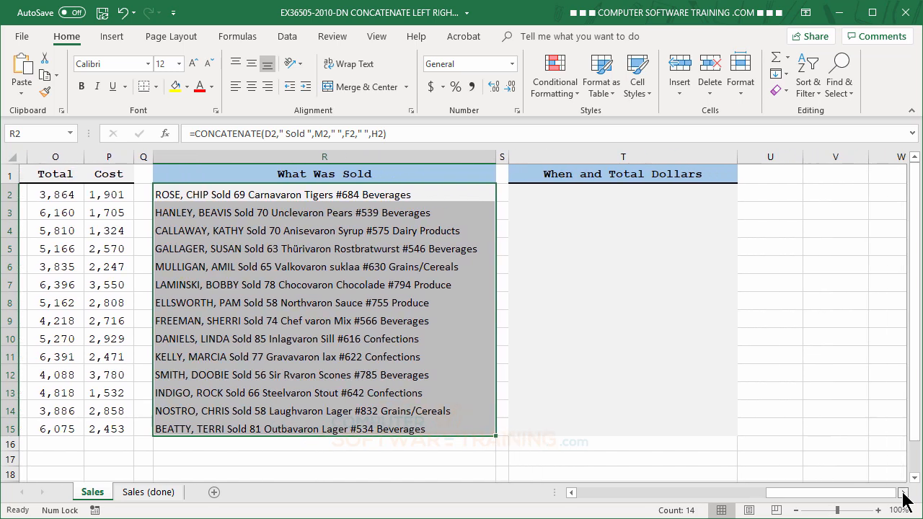
pyautogui.click(569, 195)
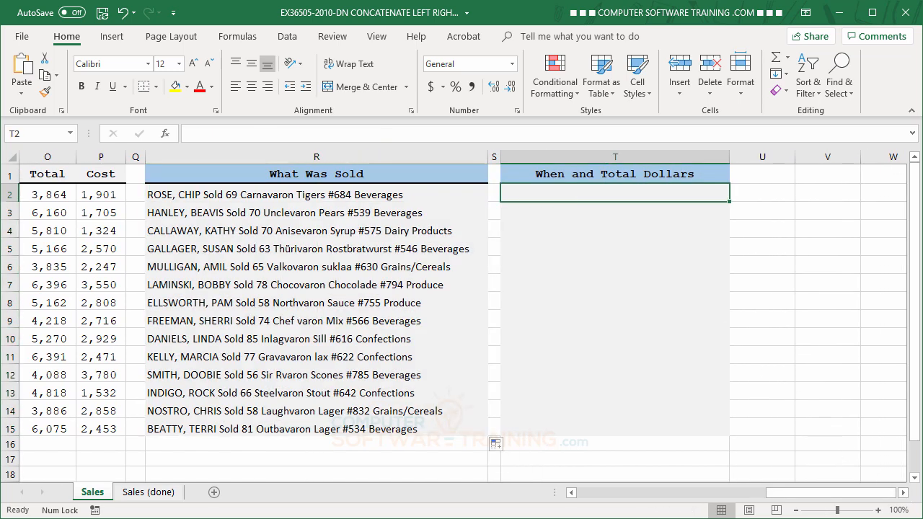
pyautogui.click(158, 496)
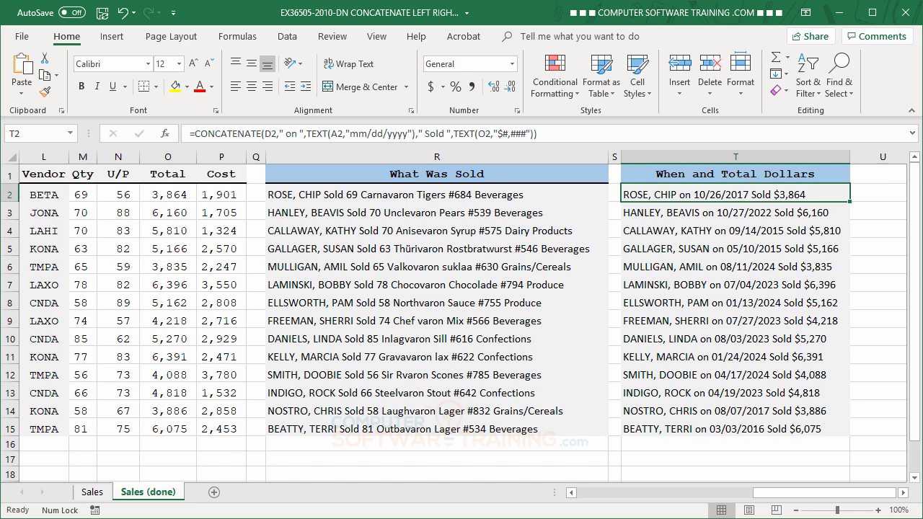
pyautogui.click(94, 496)
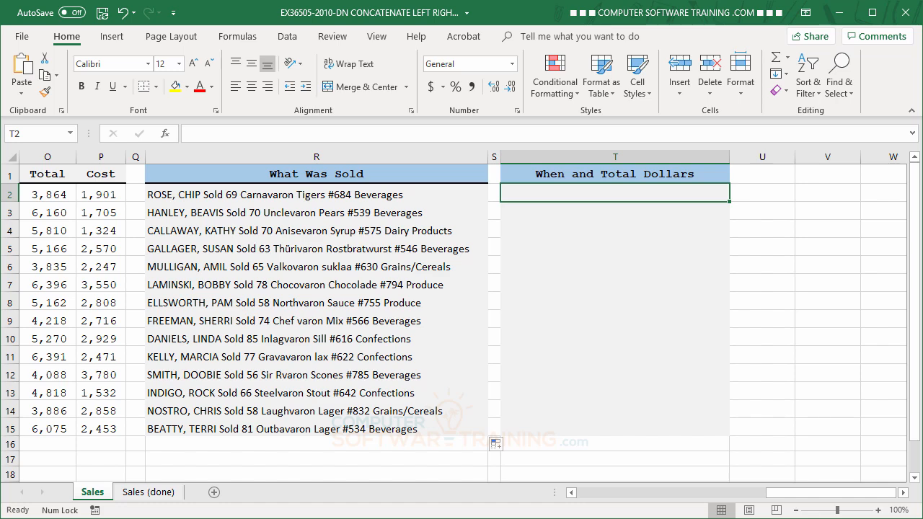
# Start a CONCATENATE formula in When and Total Dollars cell T2 with rep first name B2 and the text " on ".
pyautogui.write('=con')
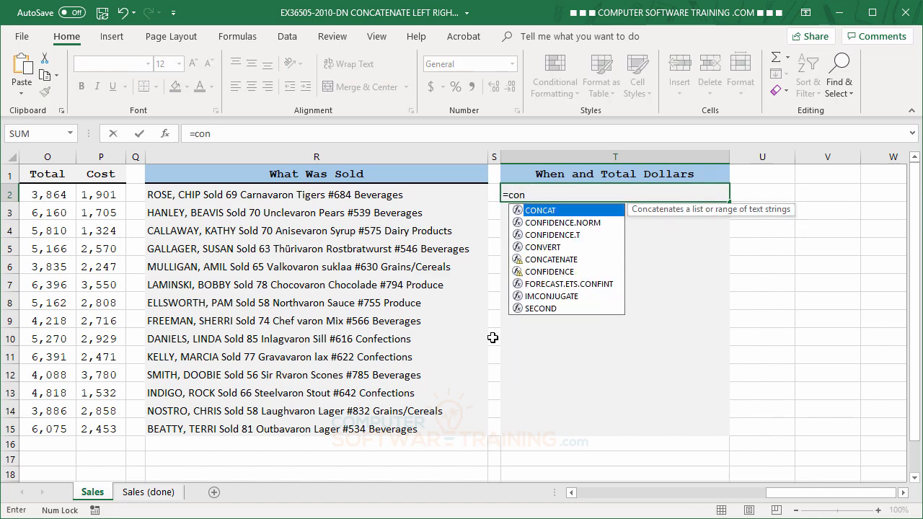
pyautogui.doubleClick(557, 261)
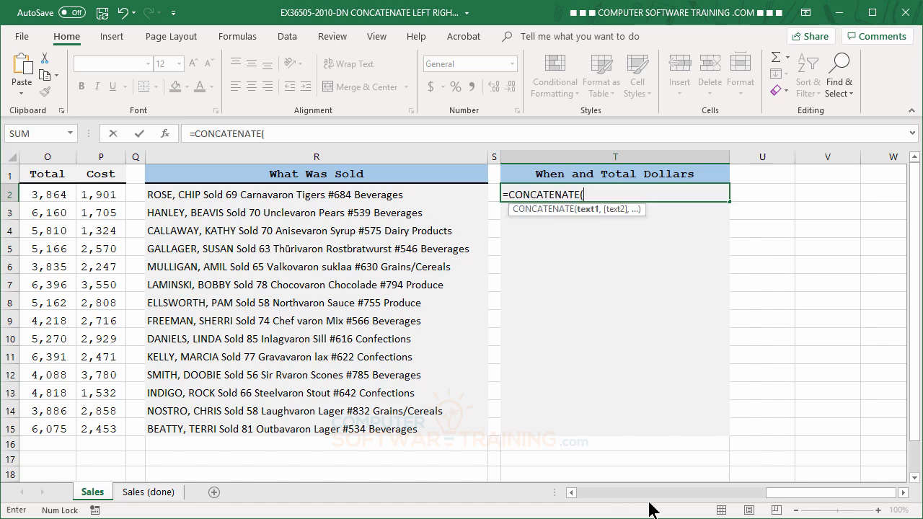
pyautogui.moveTo(823, 497); pyautogui.dragTo(629, 480)
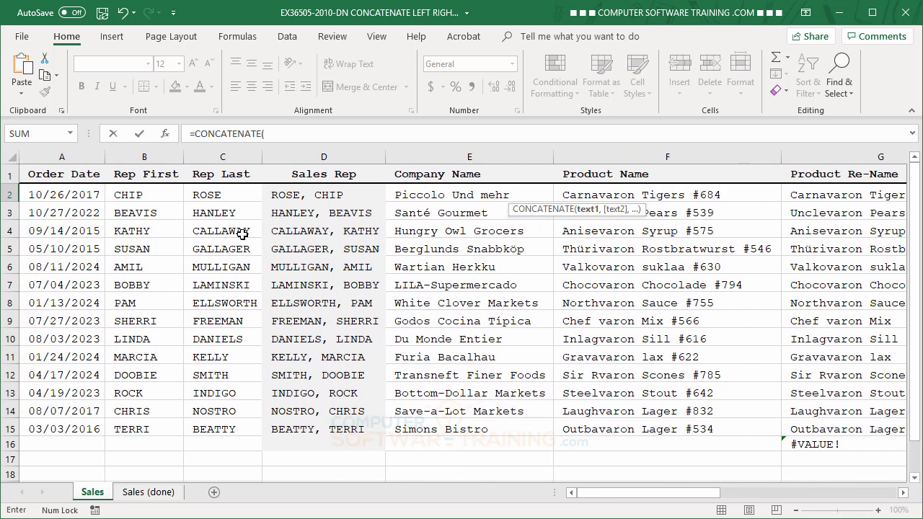
pyautogui.click(143, 198)
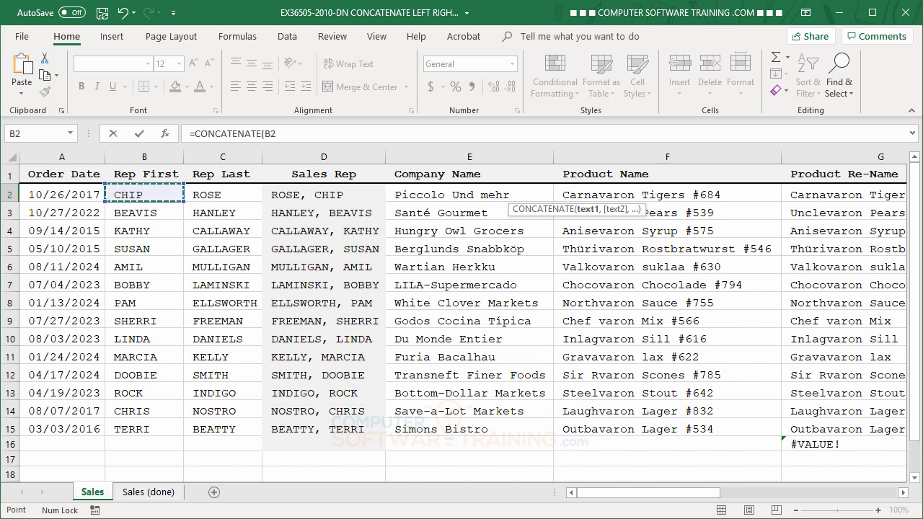
pyautogui.write(',')
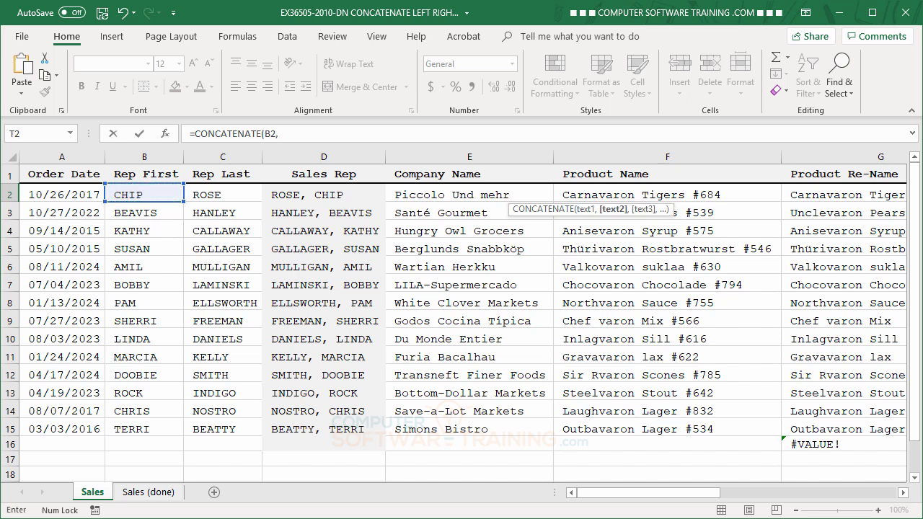
pyautogui.write('" on ",')
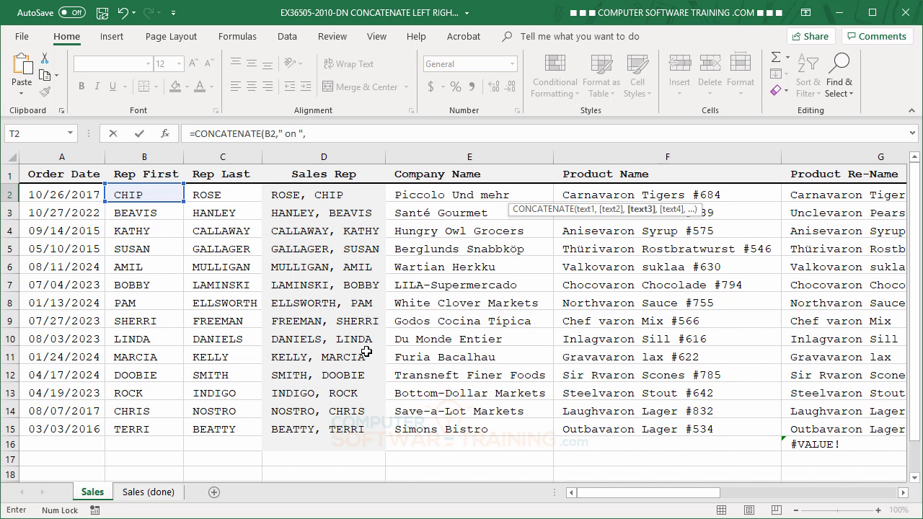
# Continue the T2 formula with the order date A2 converted by TEXT to "mm/dd/yyyy", followed by the text " Sold ".
pyautogui.write('T')
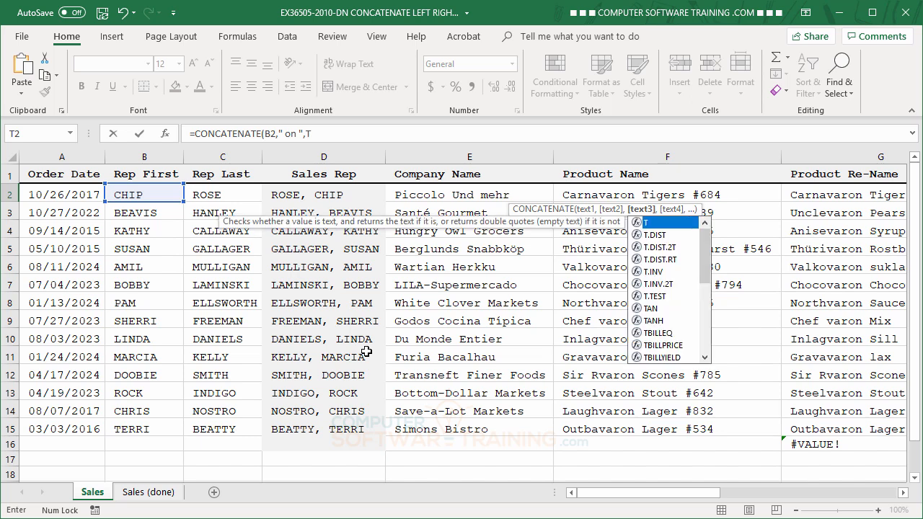
pyautogui.write('e')
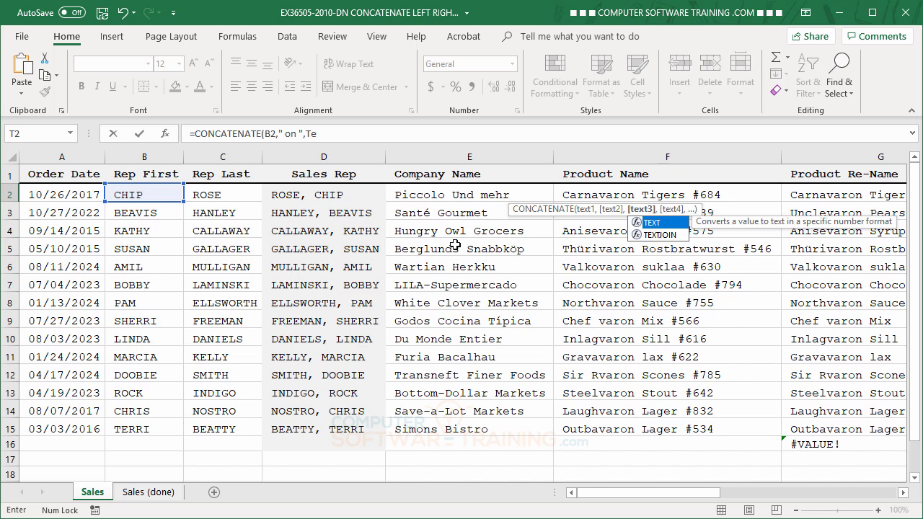
pyautogui.doubleClick(639, 221)
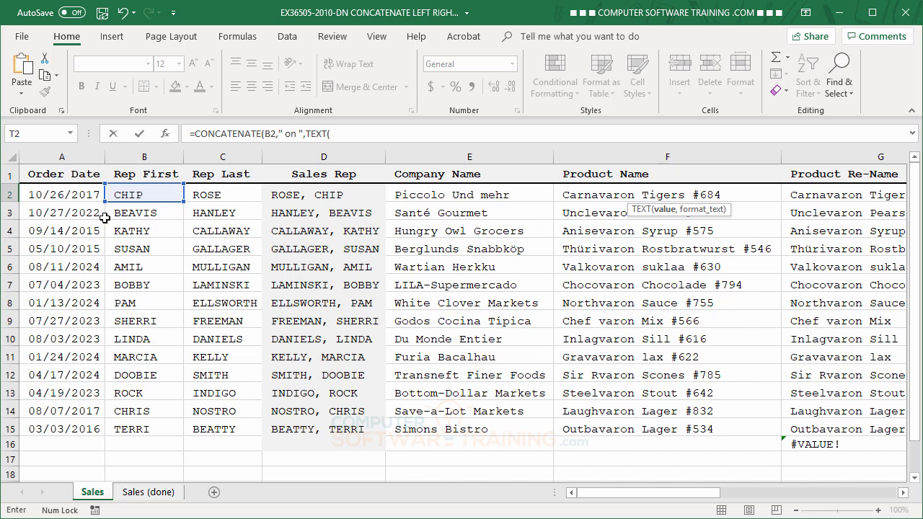
pyautogui.click(61, 197)
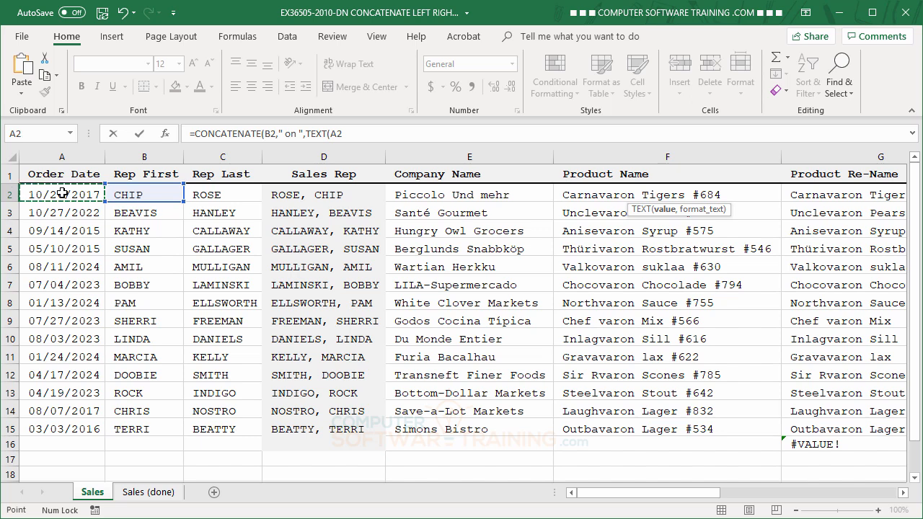
pyautogui.write(',')
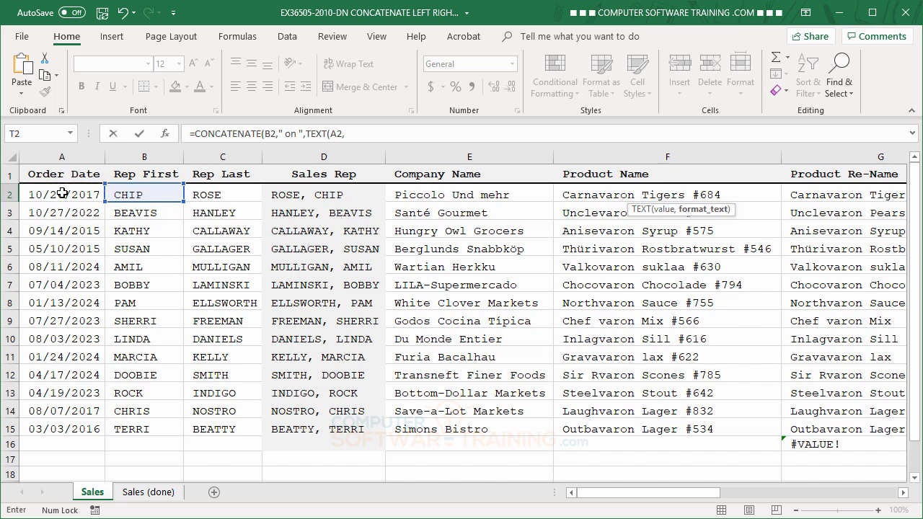
pyautogui.write('"mm/dd/yyyy")')
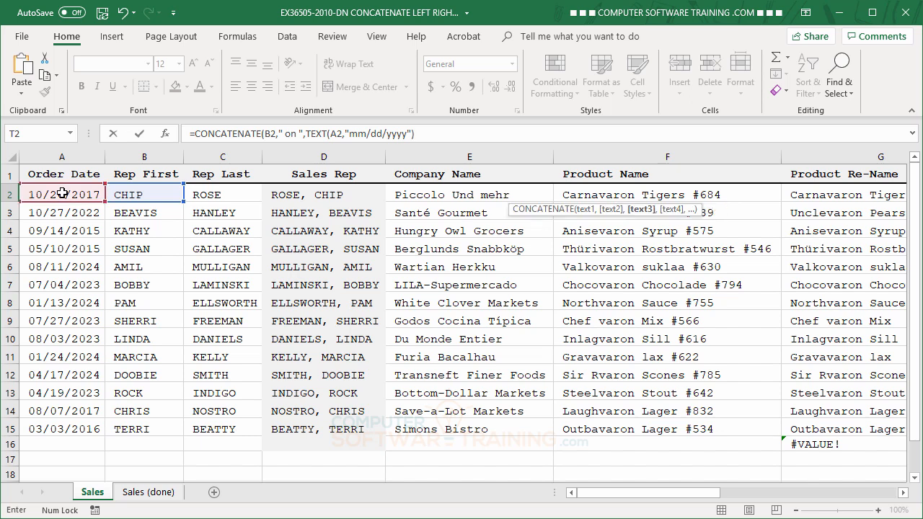
pyautogui.write(',')
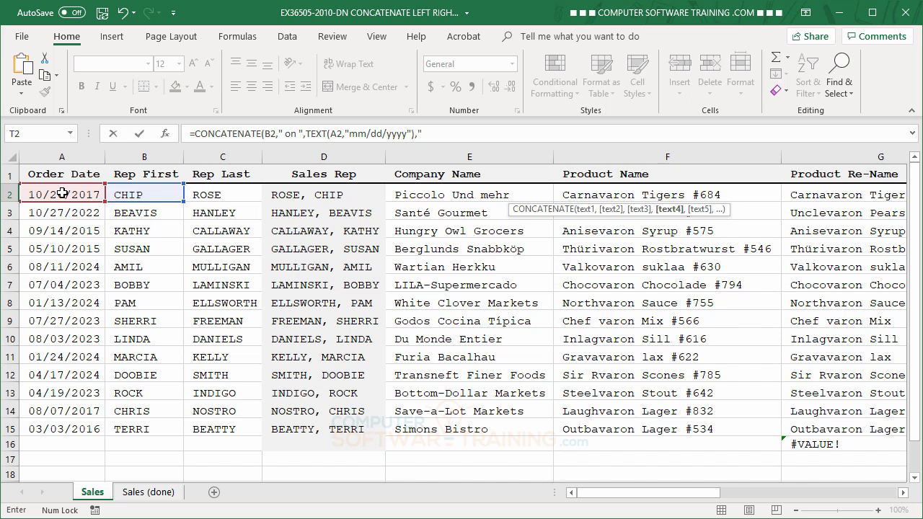
pyautogui.write('" Sold ",')
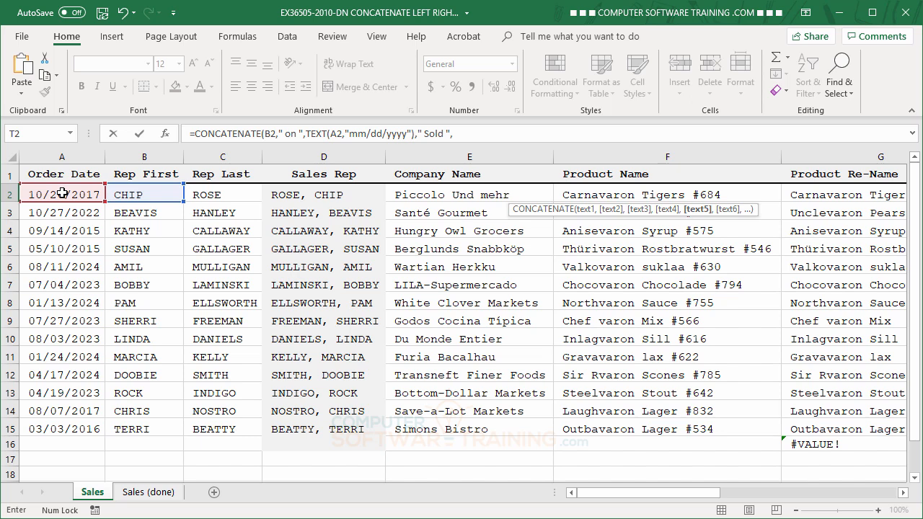
# Complete the T2 formula with the total O2 converted by TEXT to the format "$#,###", and enter it.
pyautogui.write('te')
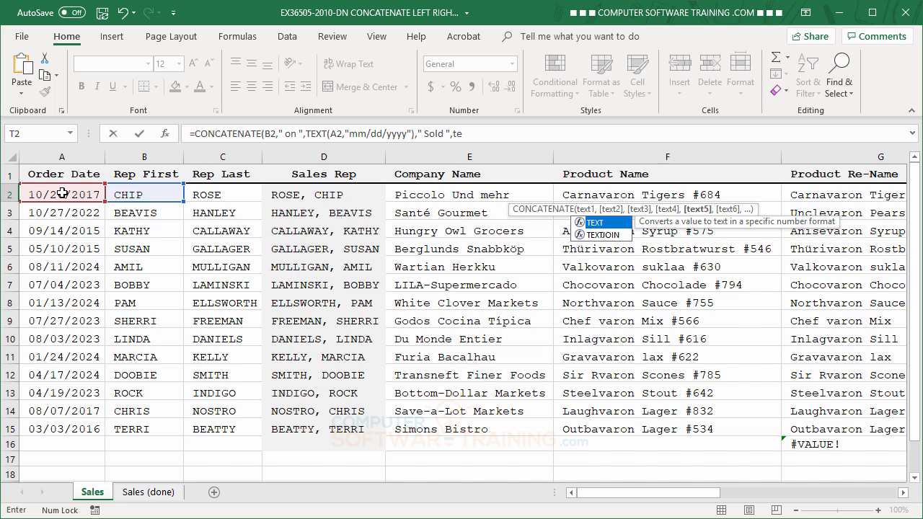
pyautogui.doubleClick(588, 222)
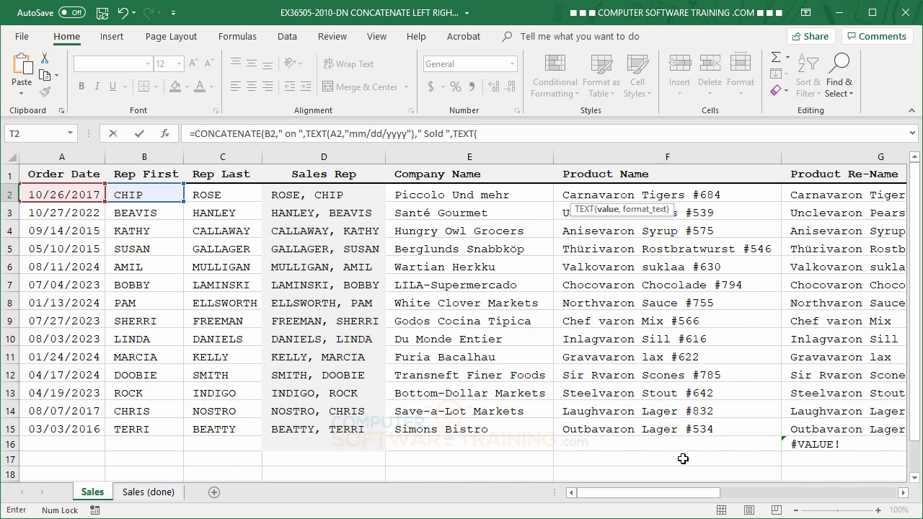
pyautogui.click(902, 493)
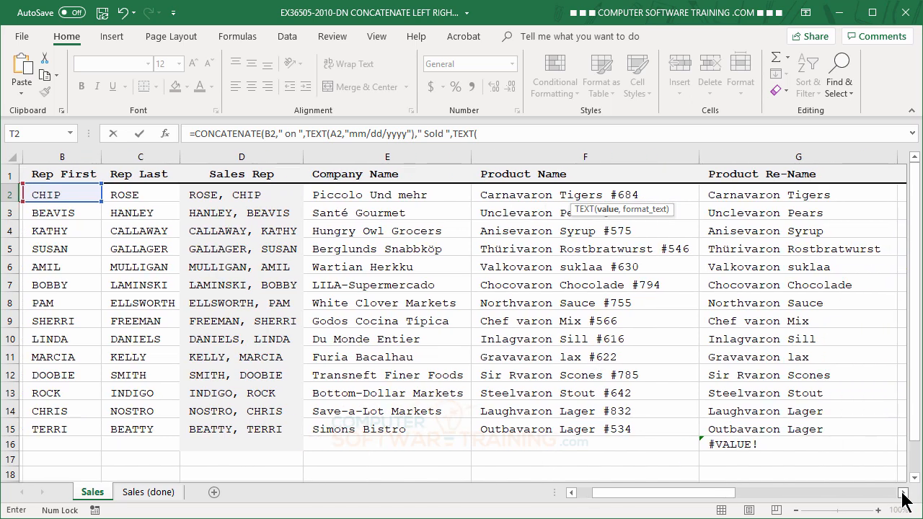
pyautogui.click(903, 493)
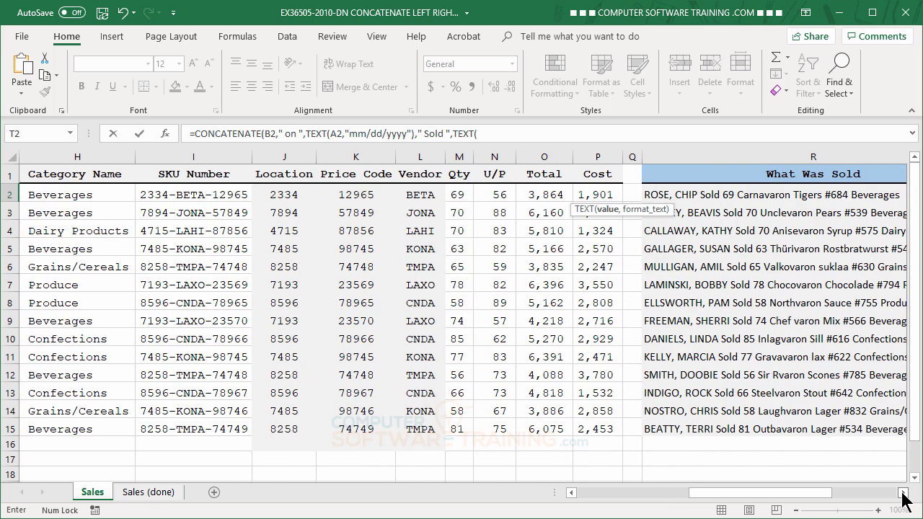
pyautogui.click(548, 196)
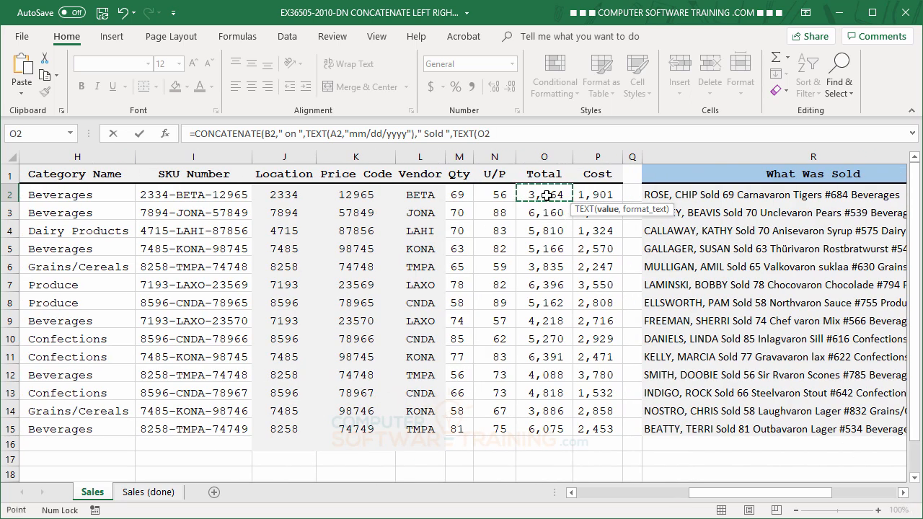
pyautogui.write(',')
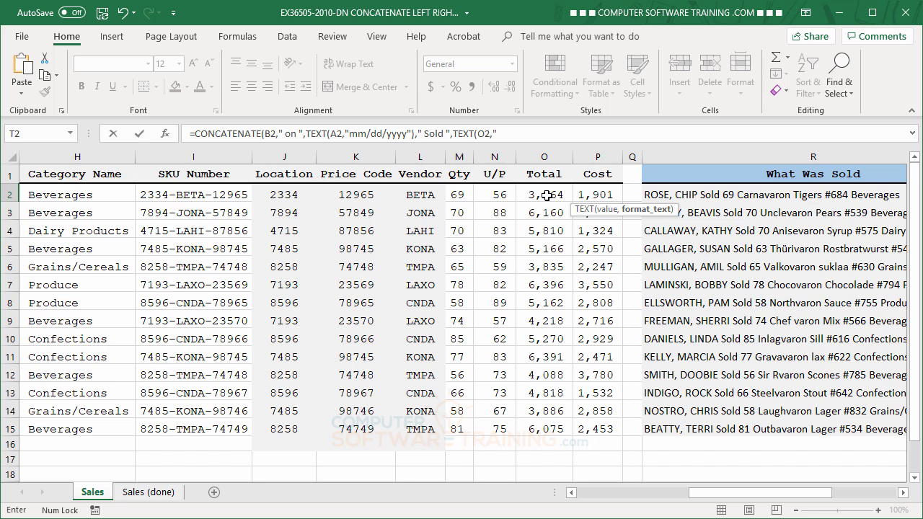
pyautogui.write('"$#,###"))')
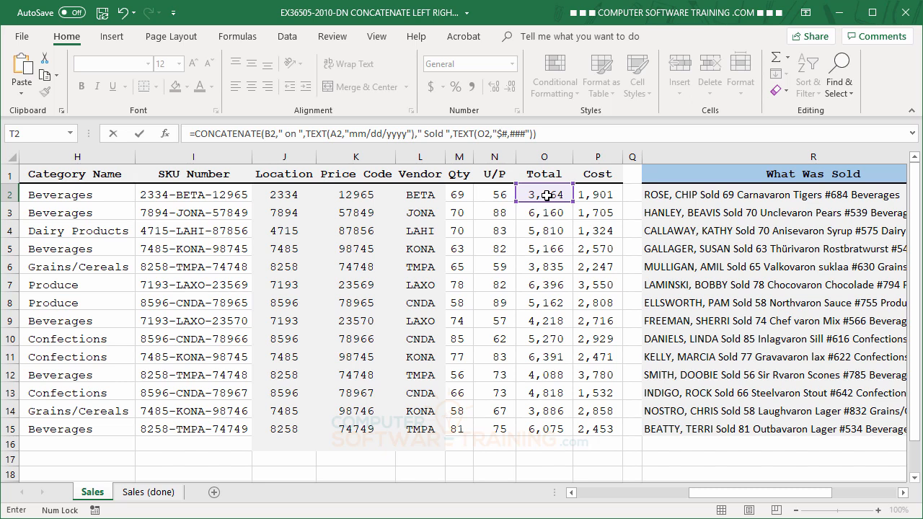
pyautogui.press('Return')
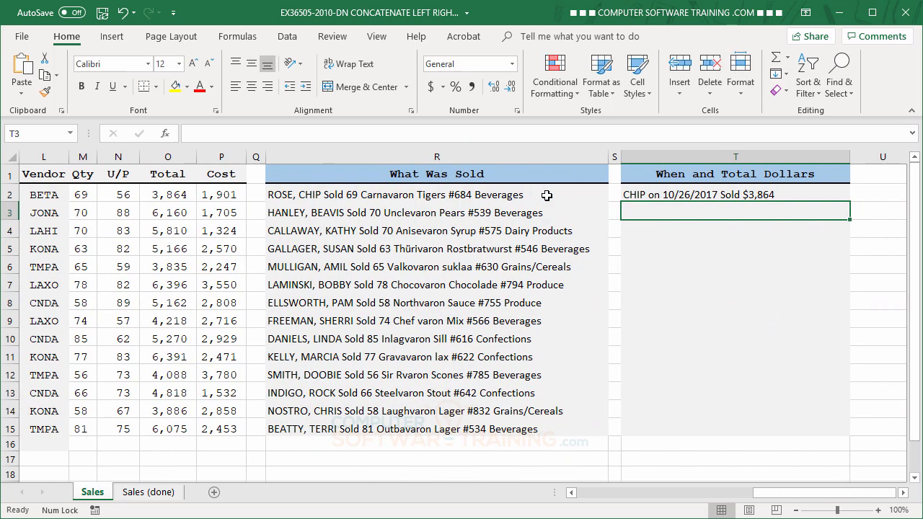
# Fill the When and Total Dollars formula from T2 down to T15.
pyautogui.click(675, 194)
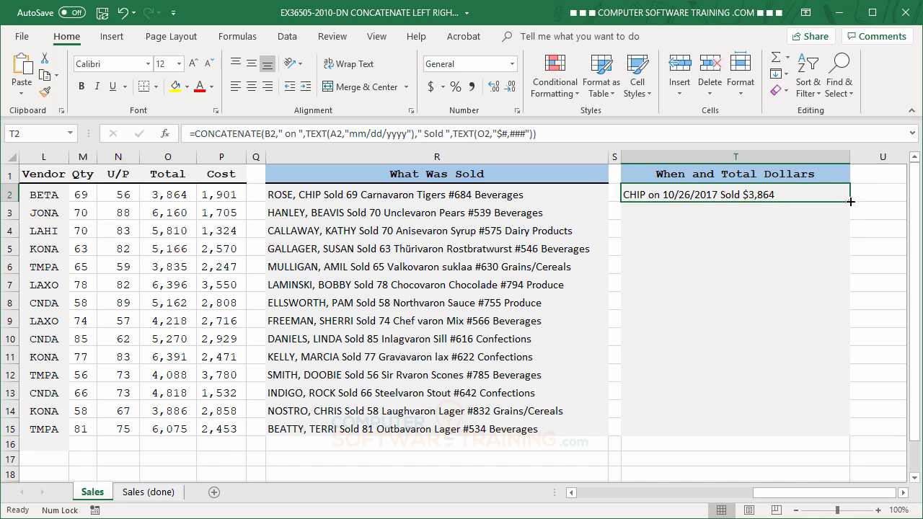
pyautogui.moveTo(851, 205); pyautogui.dragTo(856, 437)
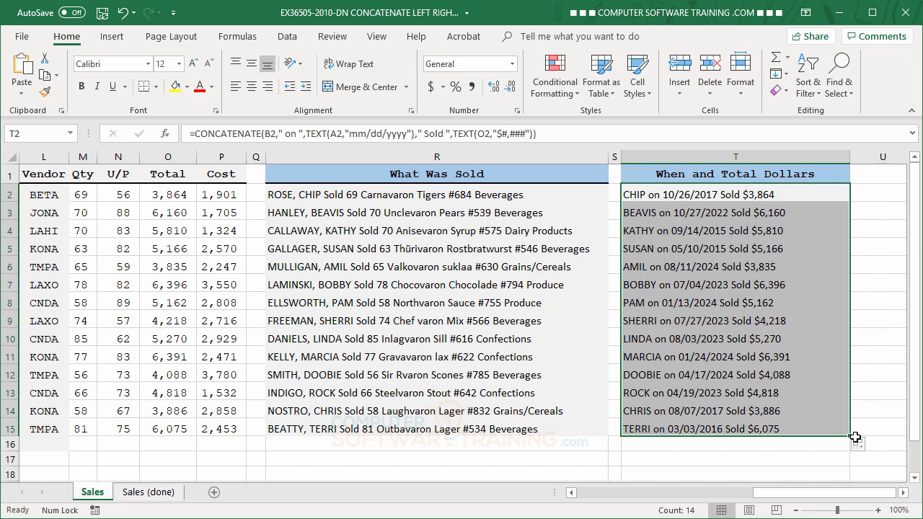